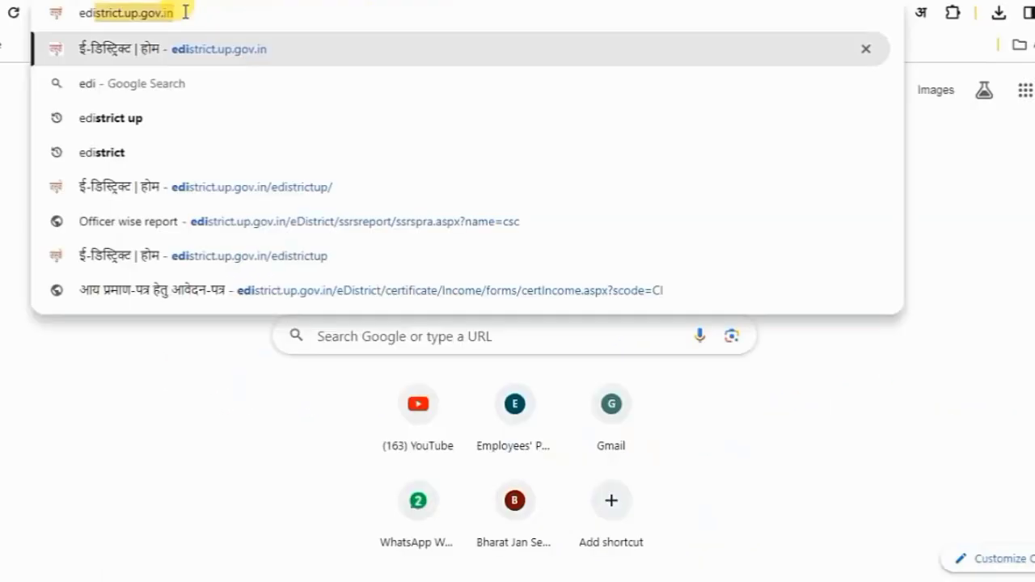
# Step: Open edistrict.up.gov.in, go to the citizen (e-Sathi) login page and dismiss the translation offer
pyautogui.press('Return')
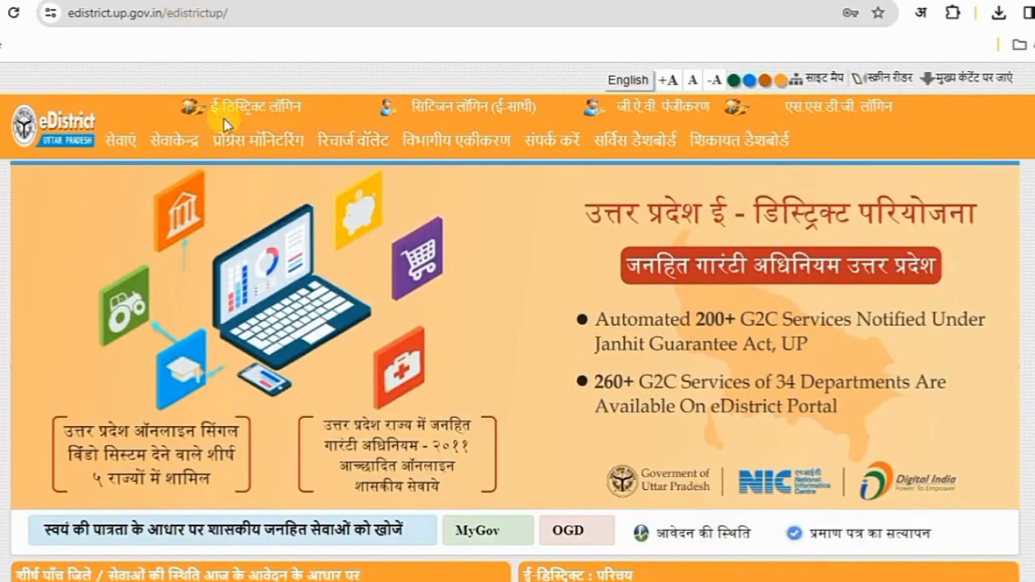
pyautogui.click(502, 109)
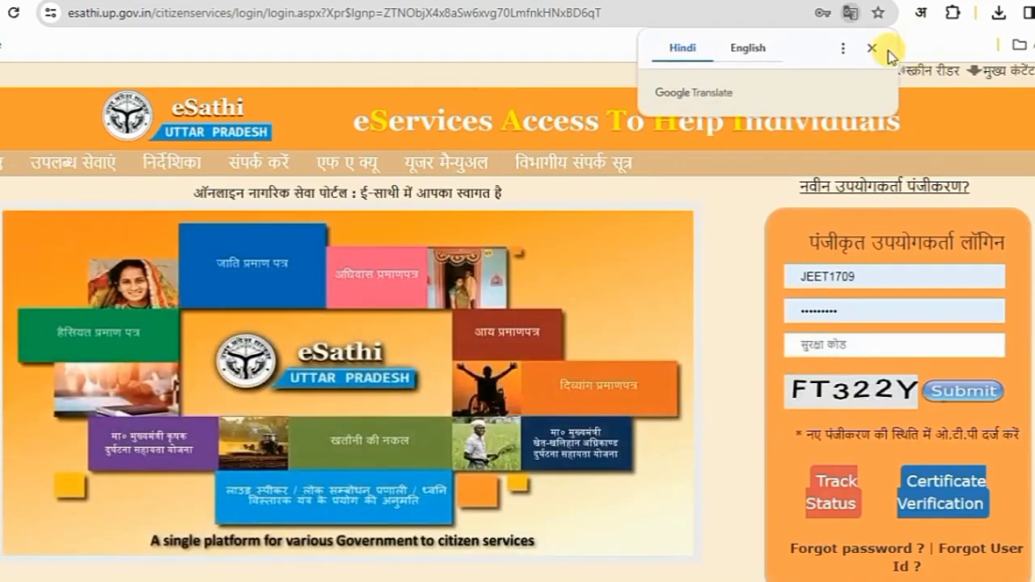
pyautogui.click(872, 49)
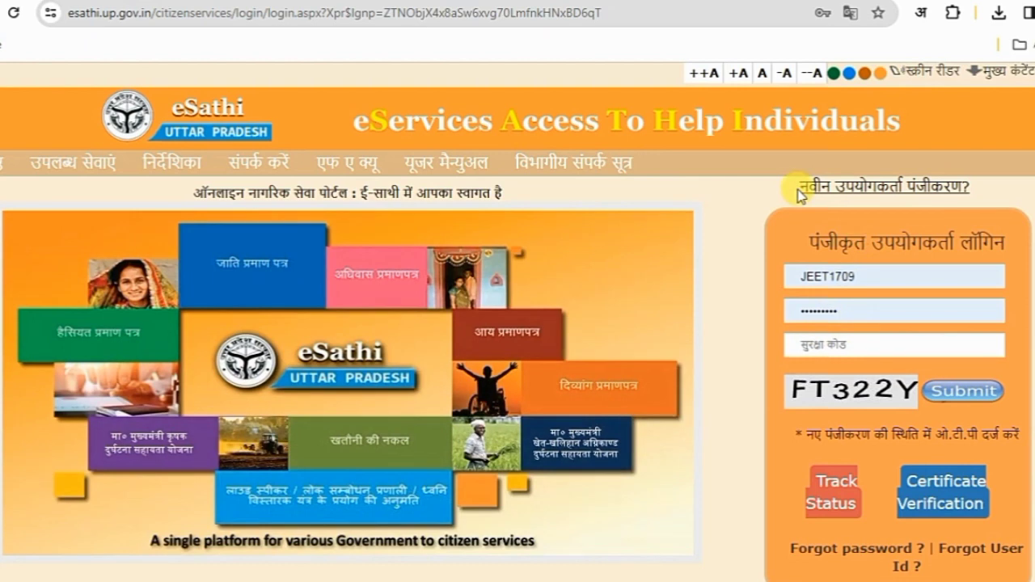
# Step: Look through the new user registration form's required fields, and return to the e-Sathi login page
pyautogui.click(885, 187)
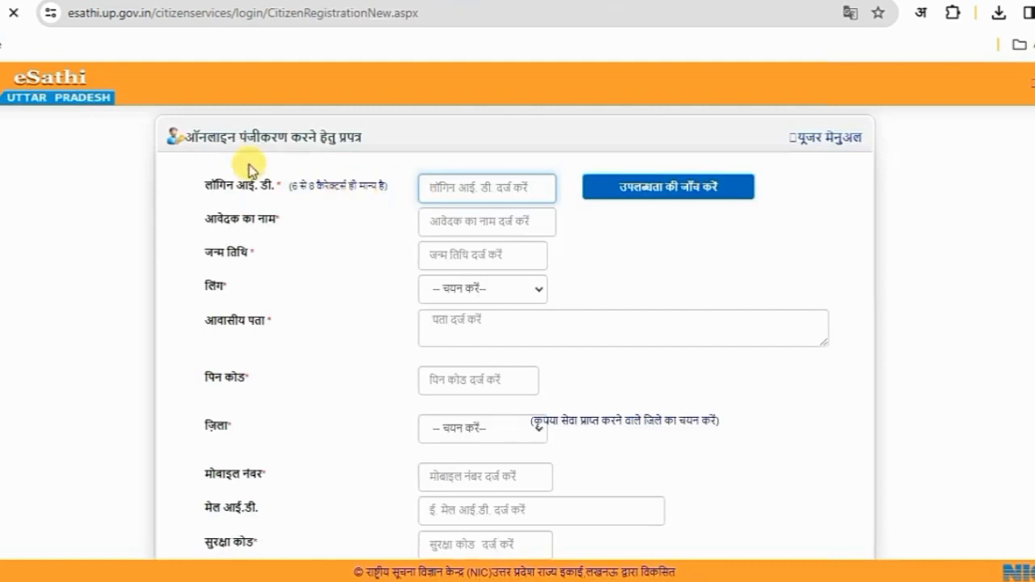
pyautogui.scroll(-3, 453, 178)
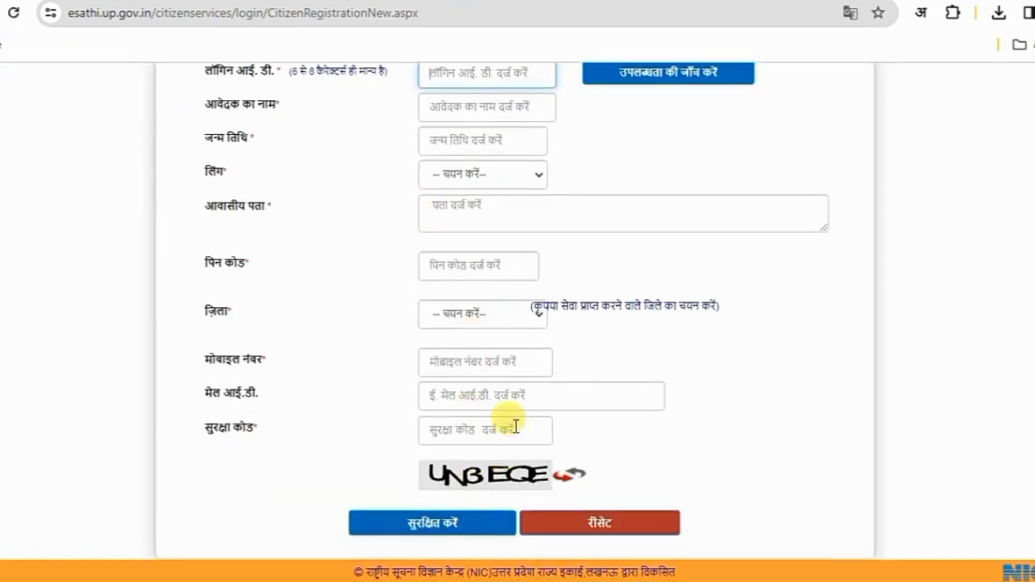
pyautogui.scroll(3, 529, 423)
pyautogui.scroll(-2, 509, 369)
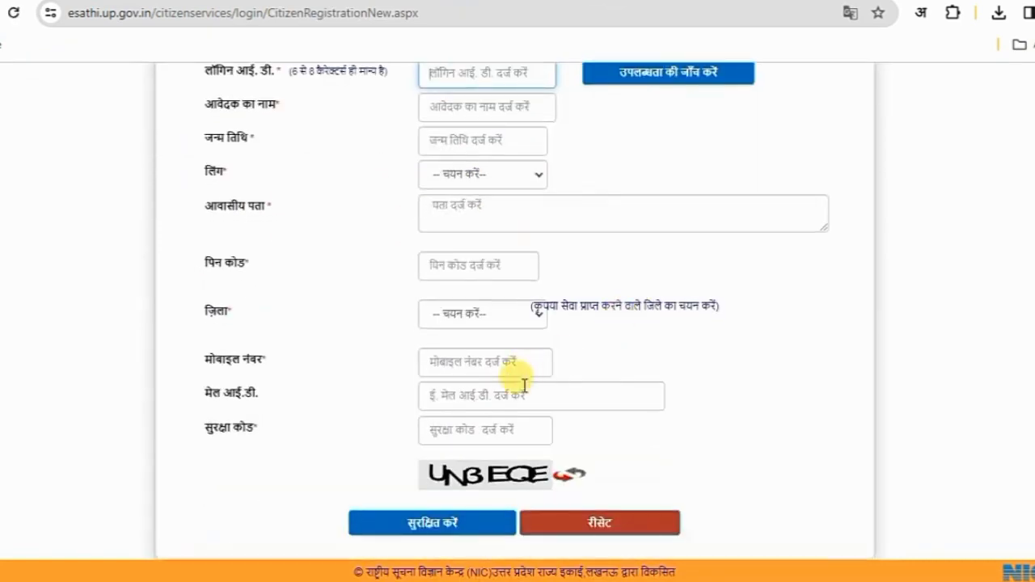
pyautogui.scroll(2, 508, 338)
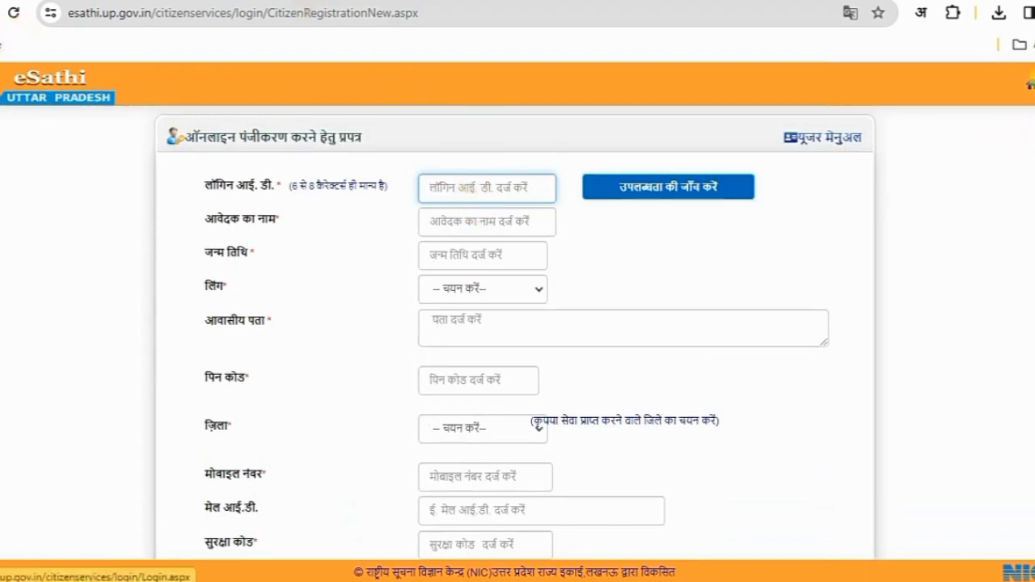
pyautogui.click(1031, 84)
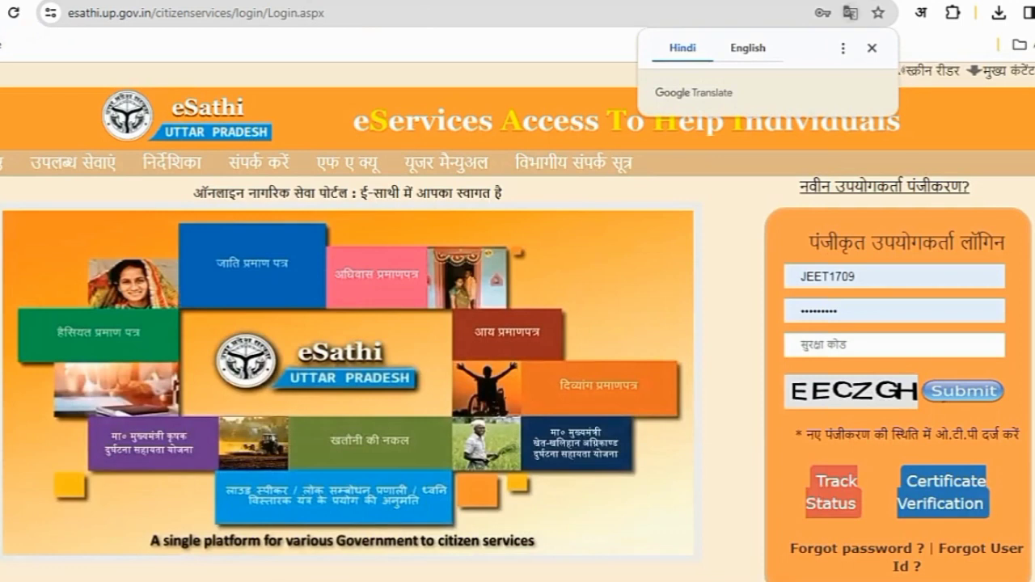
# Step: Sign in to e-Sathi with the third saved account's user ID and password, entering the displayed security code
pyautogui.click(871, 48)
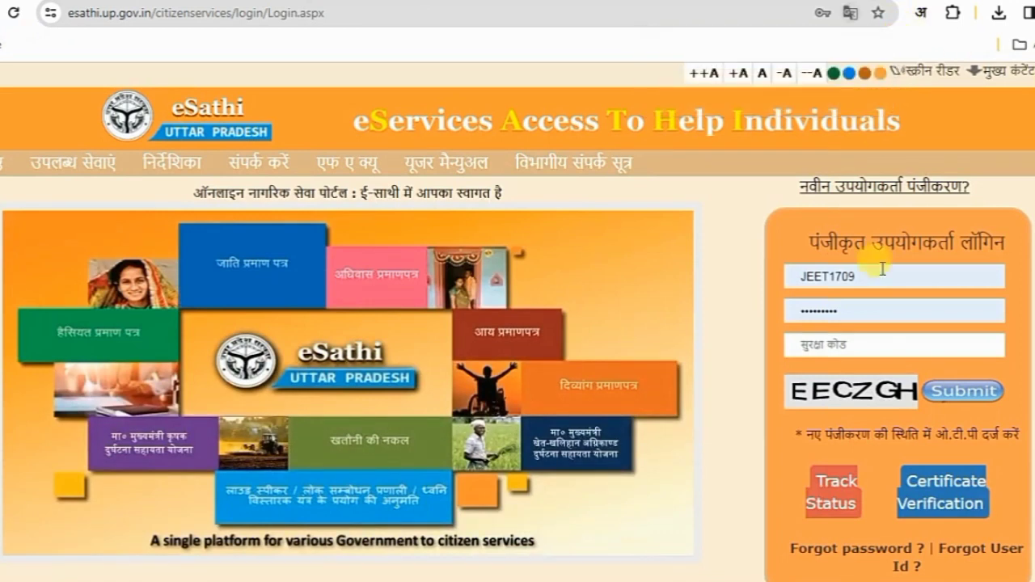
pyautogui.click(882, 277)
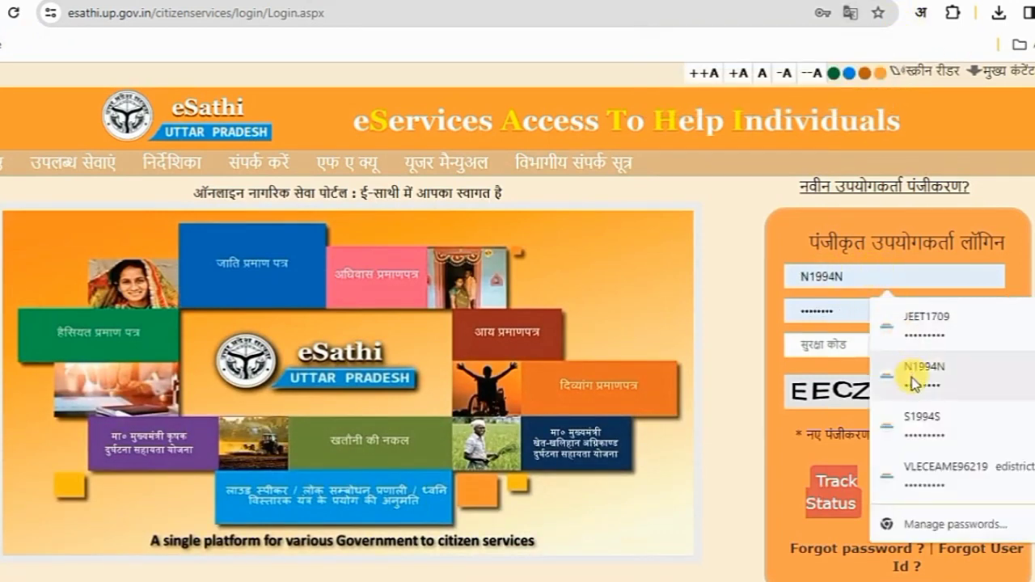
pyautogui.click(938, 435)
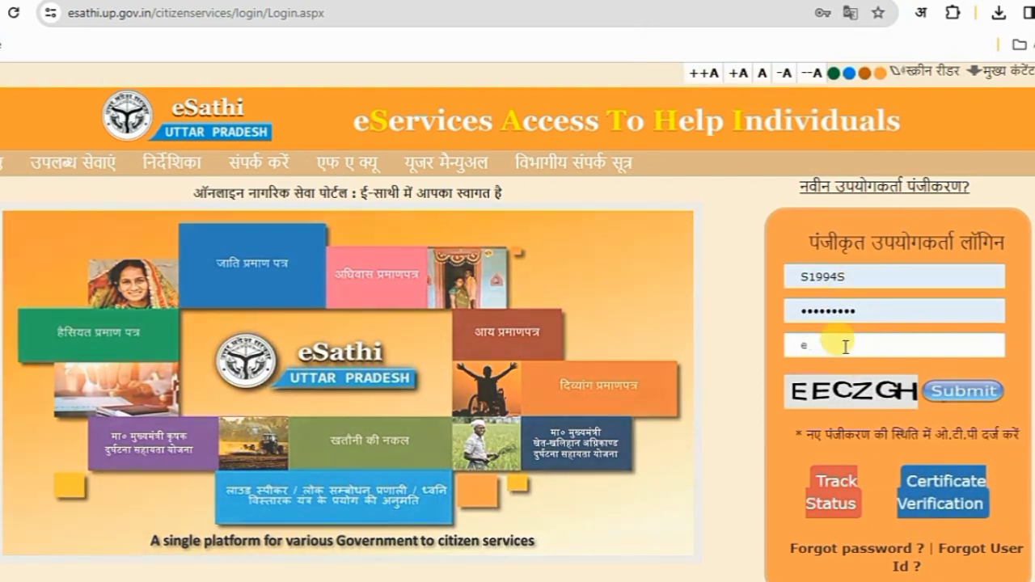
pyautogui.press('BackSpace')
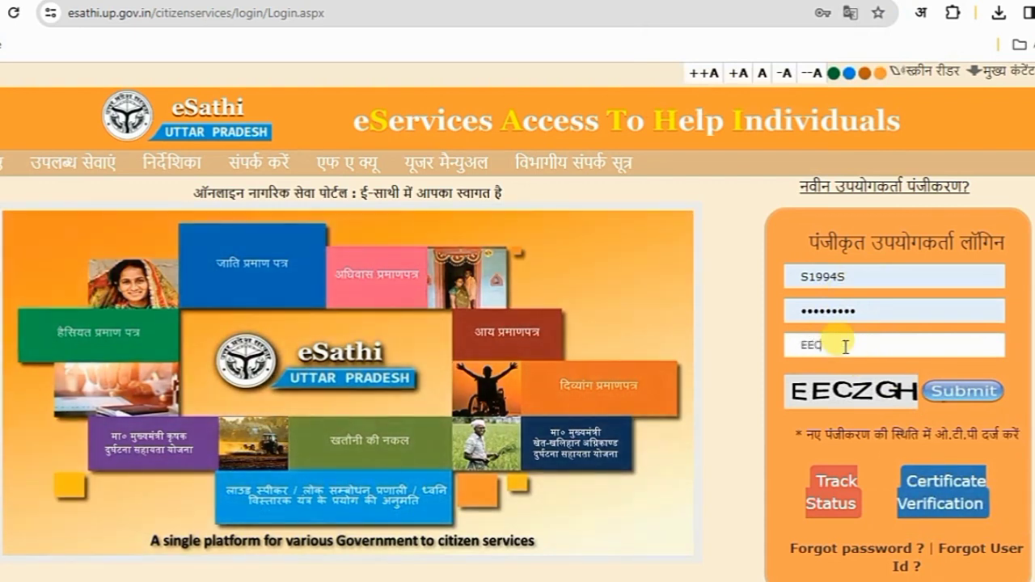
pyautogui.press('Return')
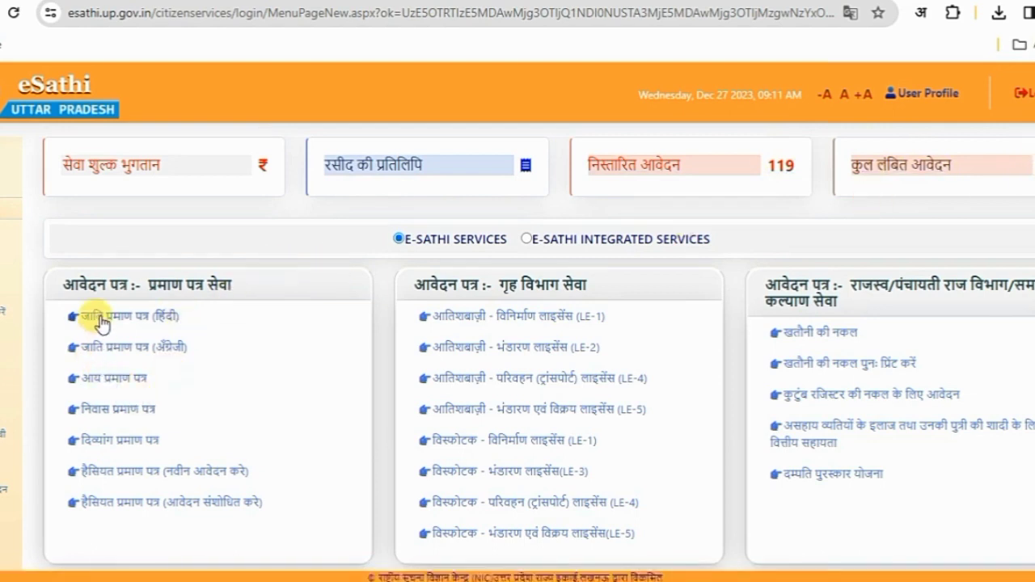
# Step: Open the income certificate (आय प्रमाण पत्र) application form and look through its fields
pyautogui.click(114, 382)
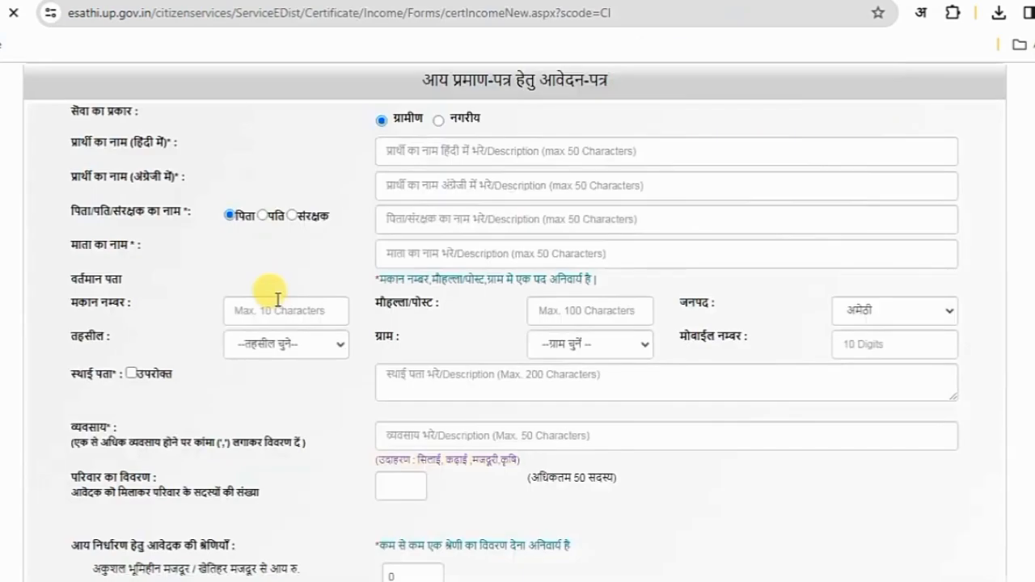
pyautogui.click(869, 47)
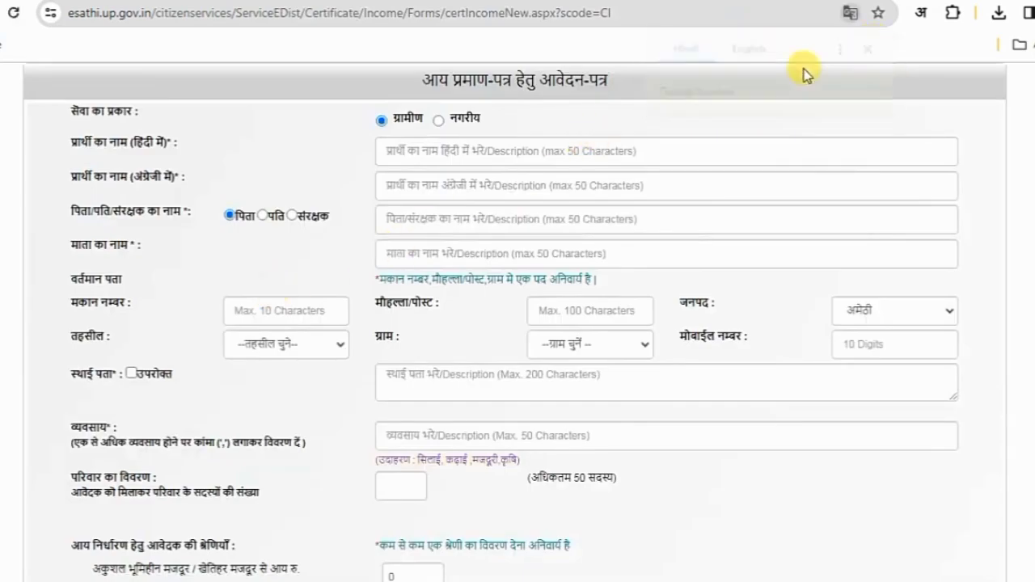
pyautogui.scroll(-6, 606, 357)
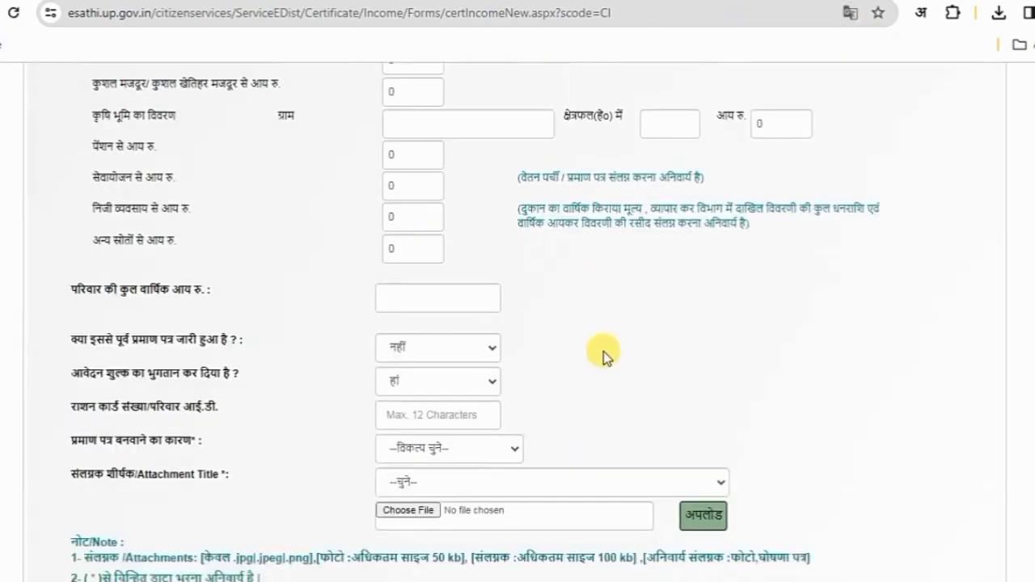
pyautogui.scroll(7, 606, 356)
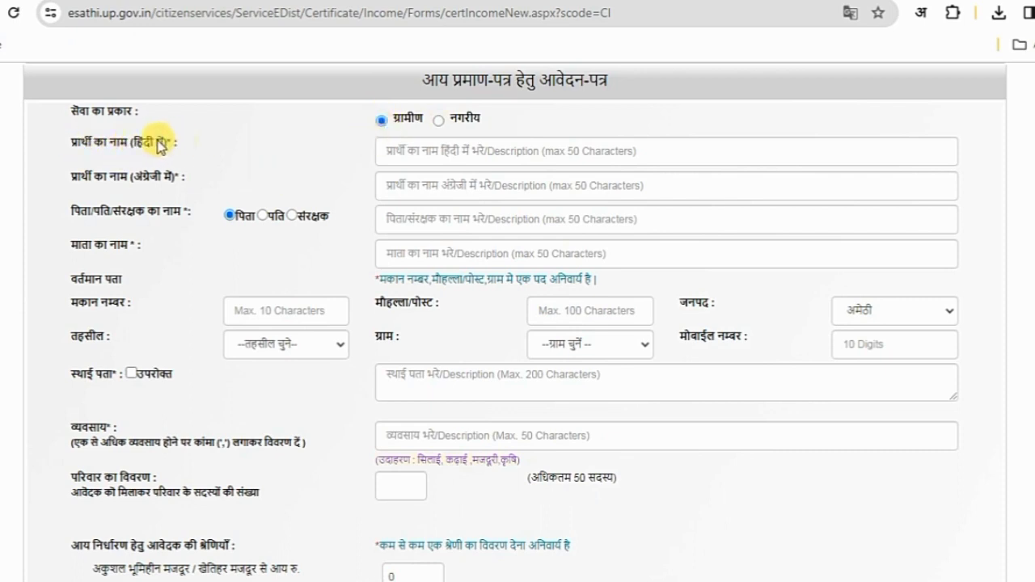
# Step: Turn on Hindi transliteration and enter the applicant's name in Hindi
pyautogui.click(426, 154)
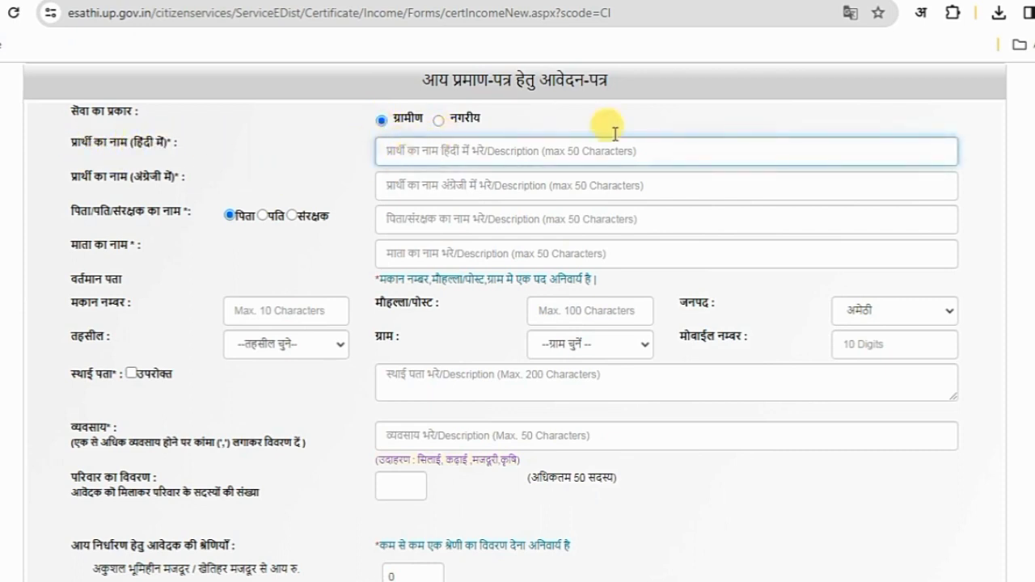
pyautogui.click(923, 17)
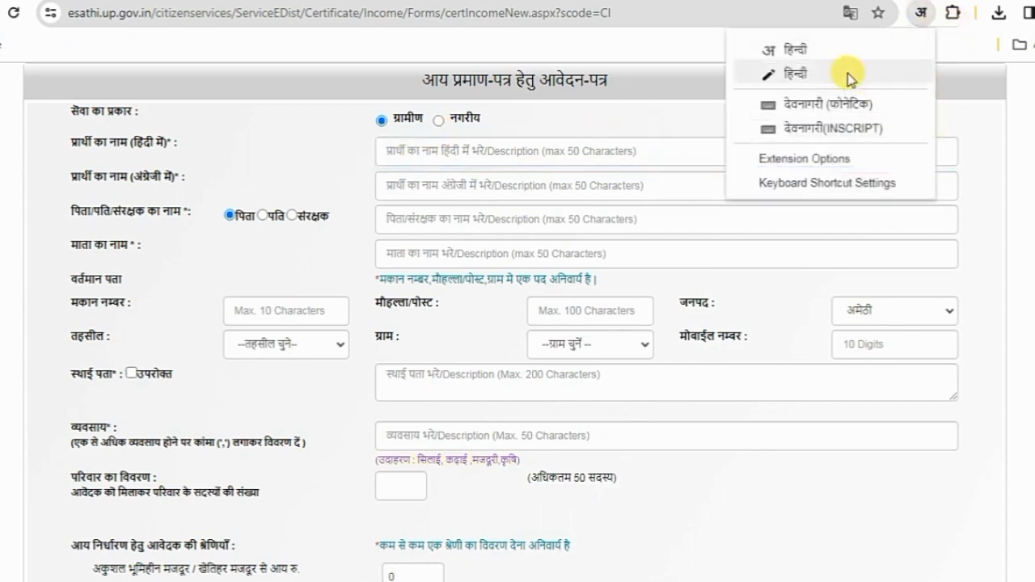
pyautogui.click(822, 48)
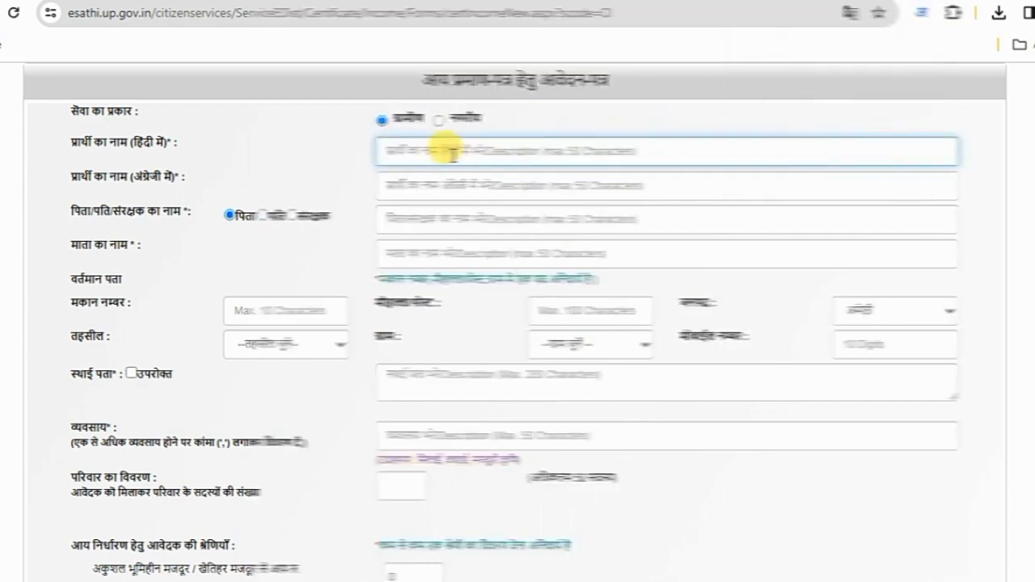
pyautogui.write('surj')
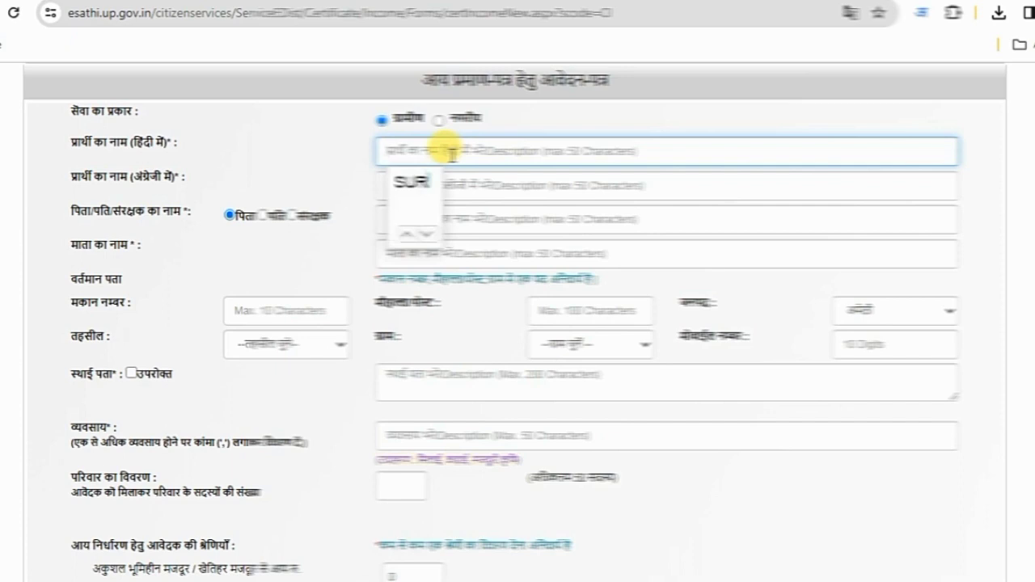
pyautogui.write('eet')
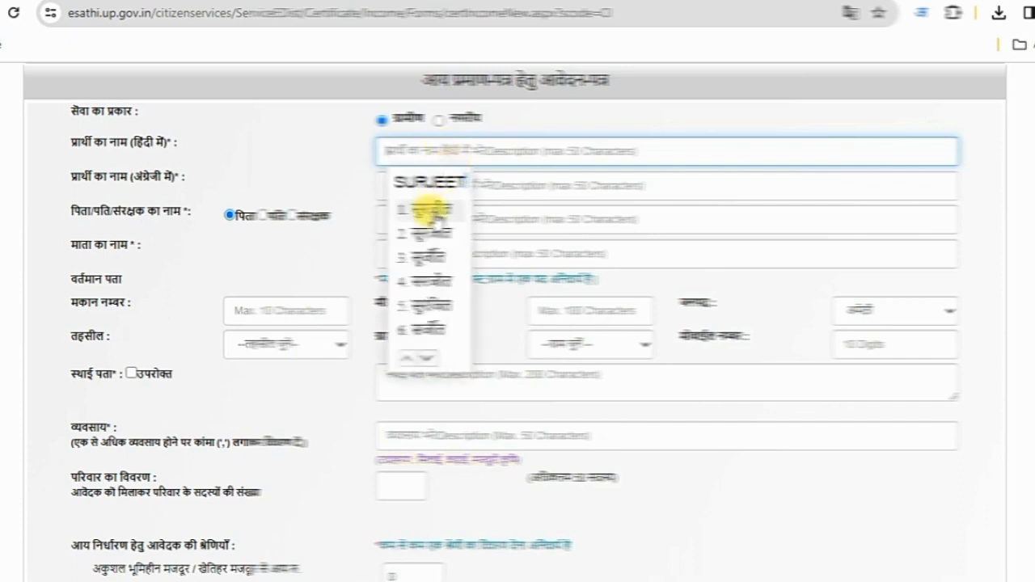
pyautogui.click(420, 210)
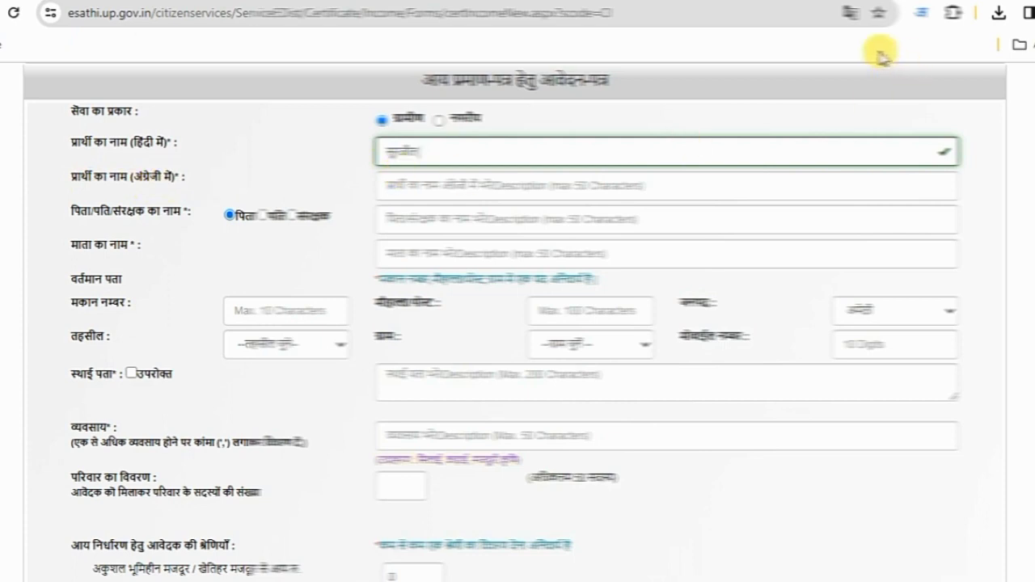
# Step: Turn off Hindi transliteration and enter the applicant's name in English
pyautogui.click(921, 12)
pyautogui.click(818, 156)
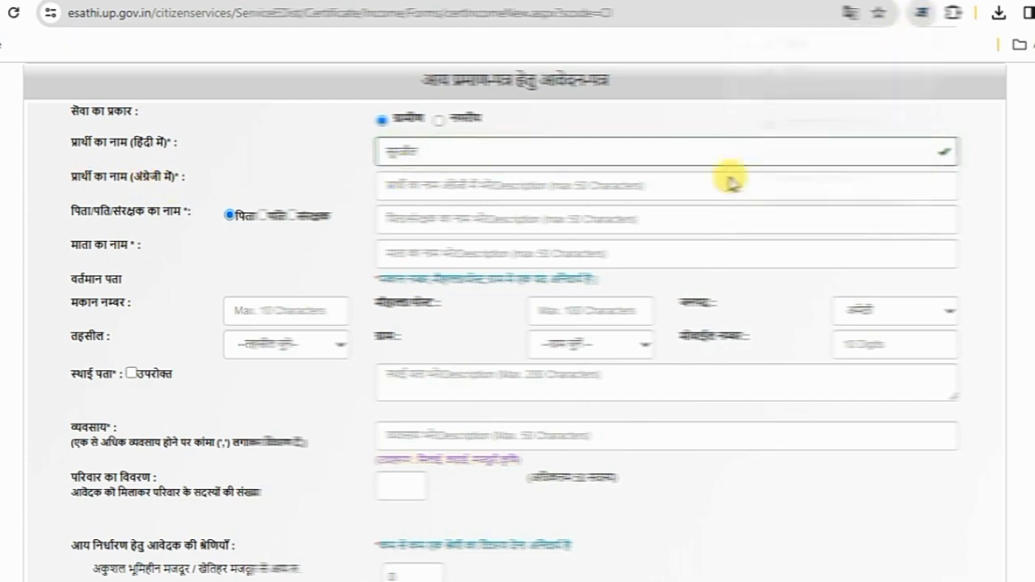
pyautogui.click(424, 184)
pyautogui.write('SUNEEL')
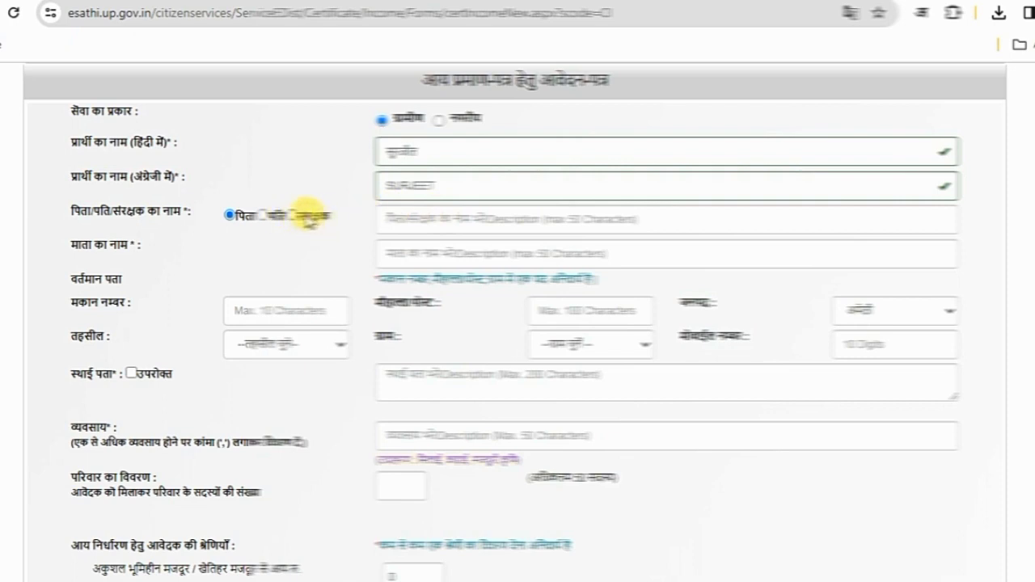
# Step: Turn Hindi transliteration back on and fill in the father's and mother's names in Hindi
pyautogui.click(390, 217)
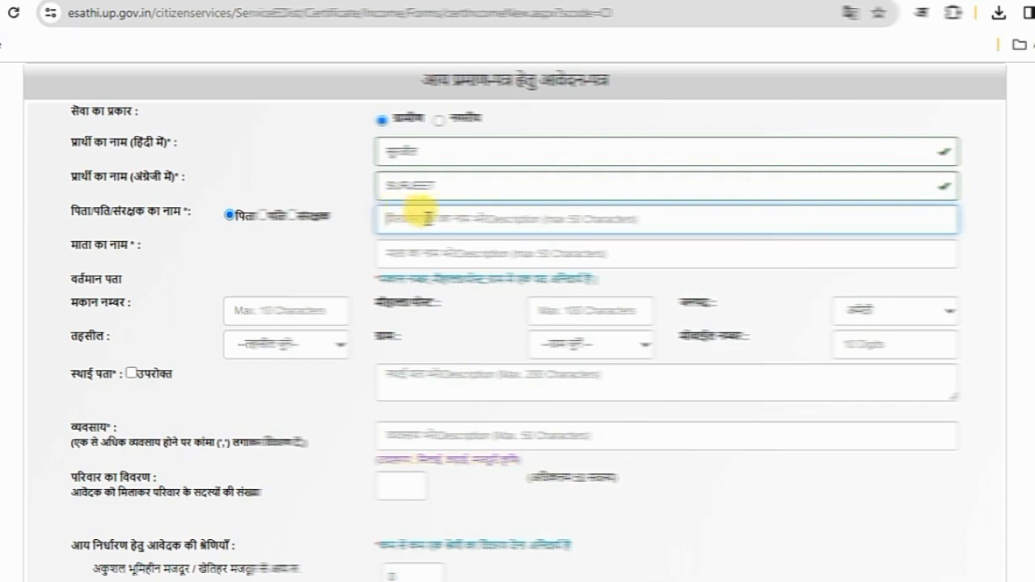
pyautogui.click(920, 14)
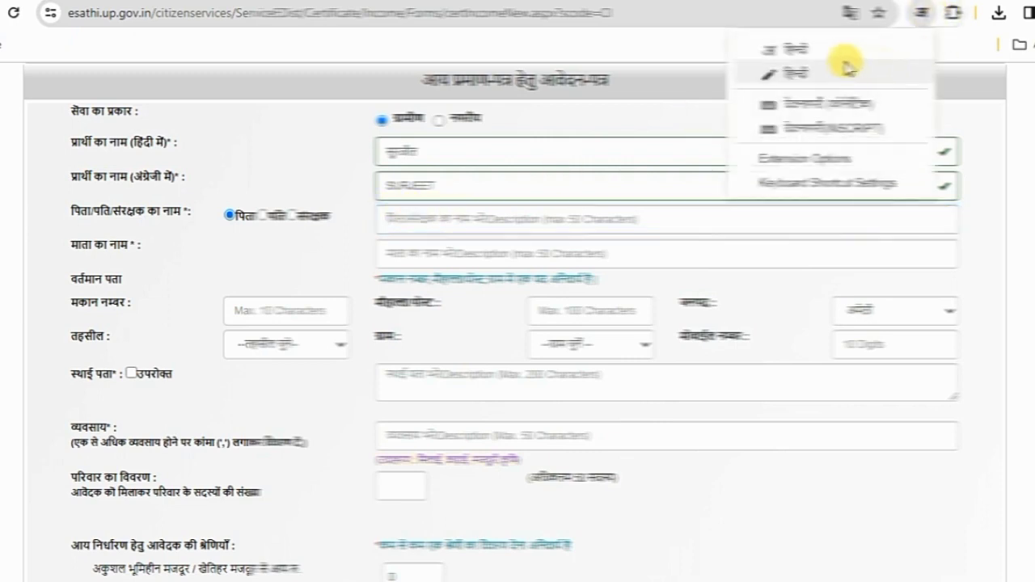
pyautogui.click(774, 48)
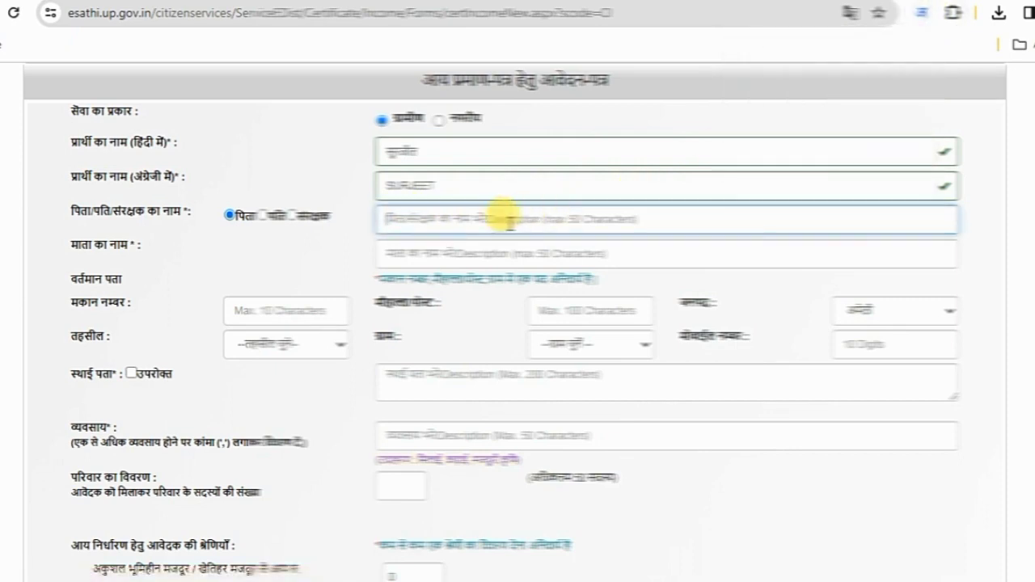
pyautogui.write('SHYAM')
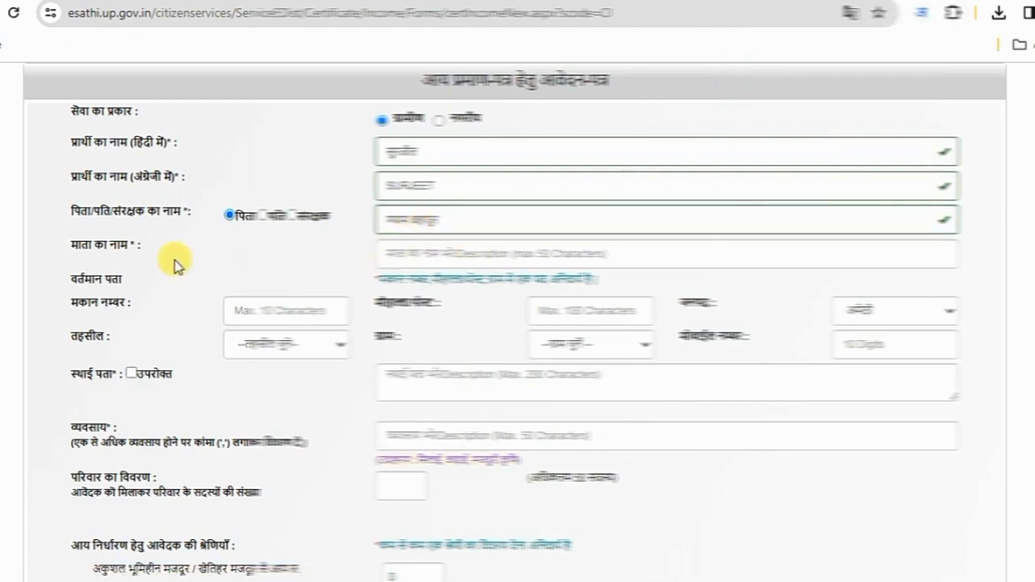
pyautogui.click(416, 252)
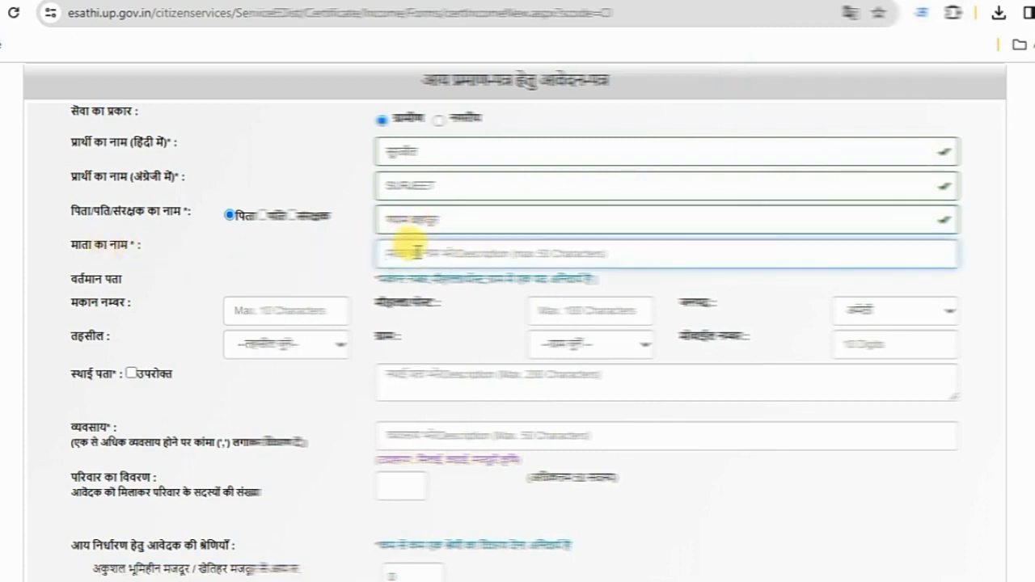
pyautogui.write('KEWAL')
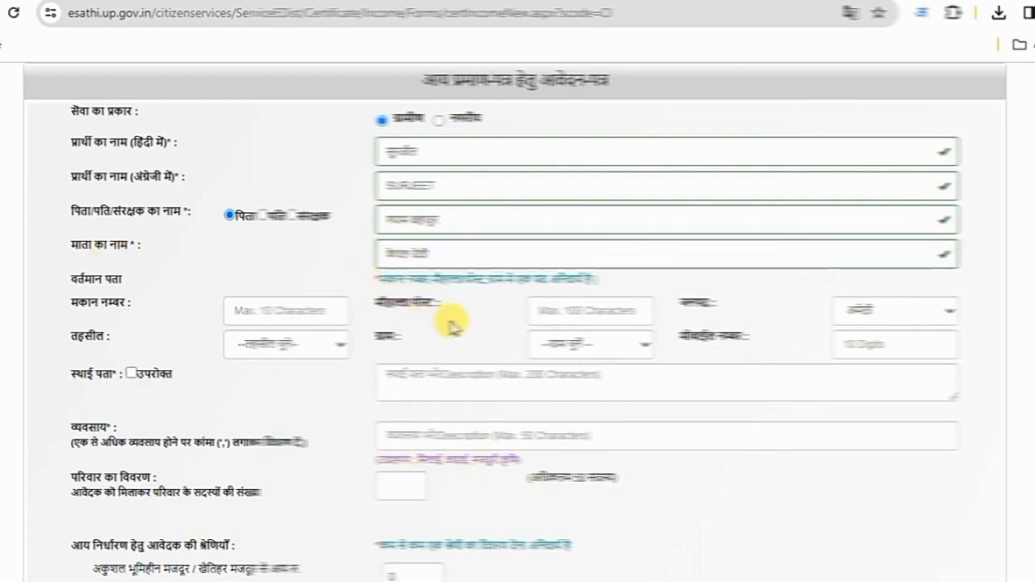
# Step: Enter the applicant's house number in the current address section
pyautogui.scroll(-1, 450, 321)
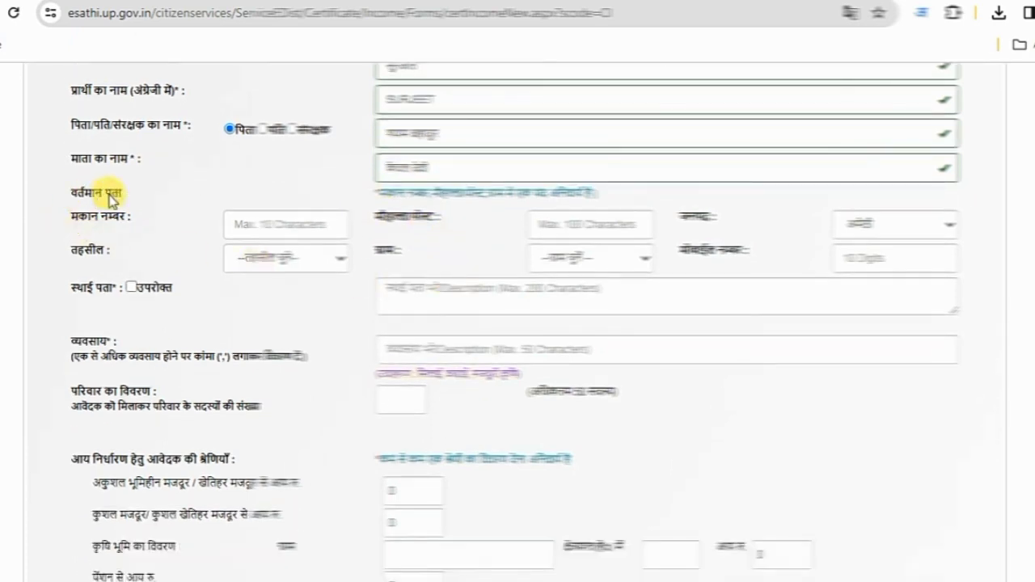
pyautogui.click(273, 217)
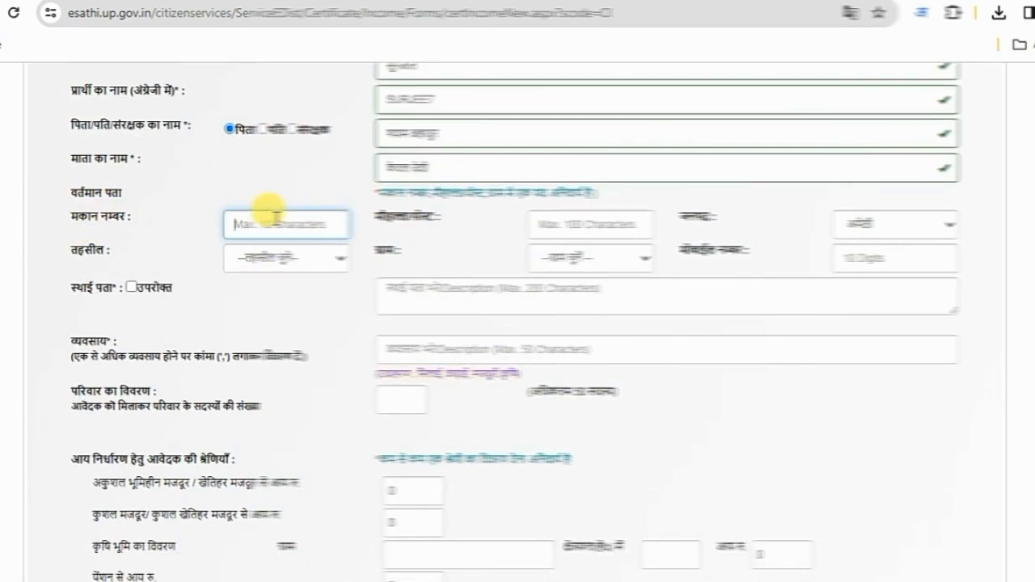
pyautogui.click(274, 215)
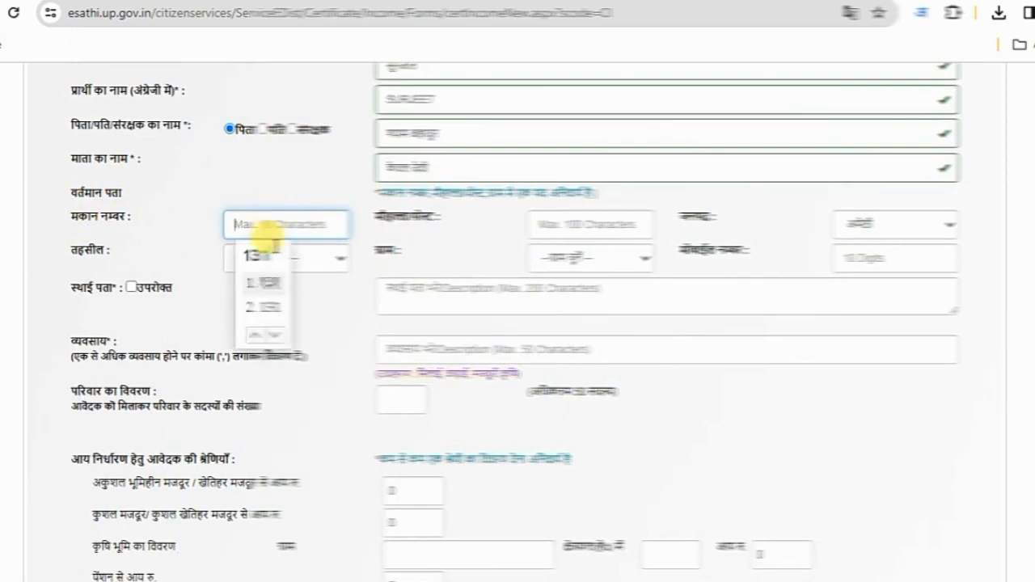
pyautogui.click(263, 287)
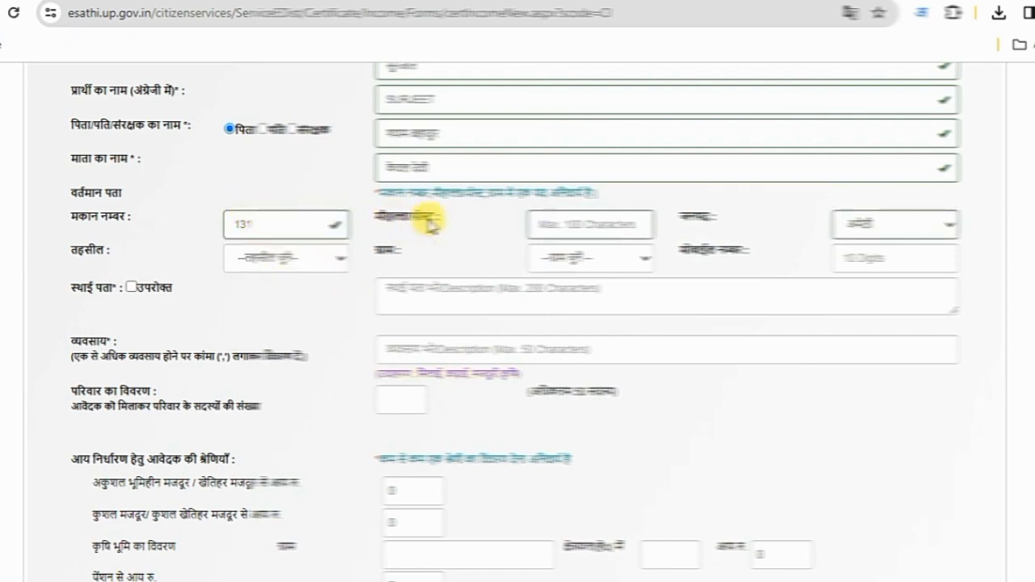
# Step: Paste the applicant's locality and post office details into the current address and select the applicant's district
pyautogui.click(571, 222)
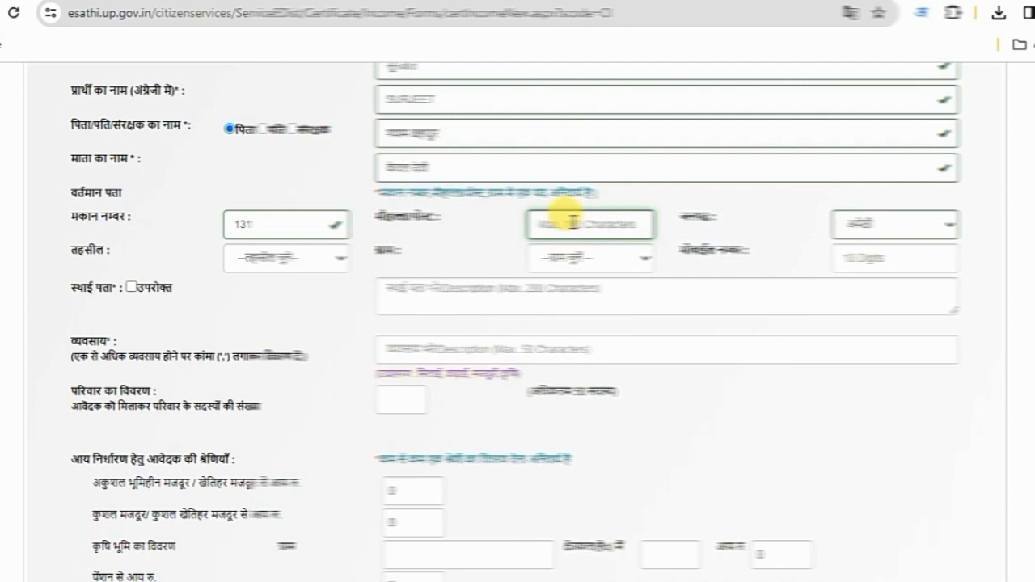
pyautogui.hotkey('ctrl', 'v')
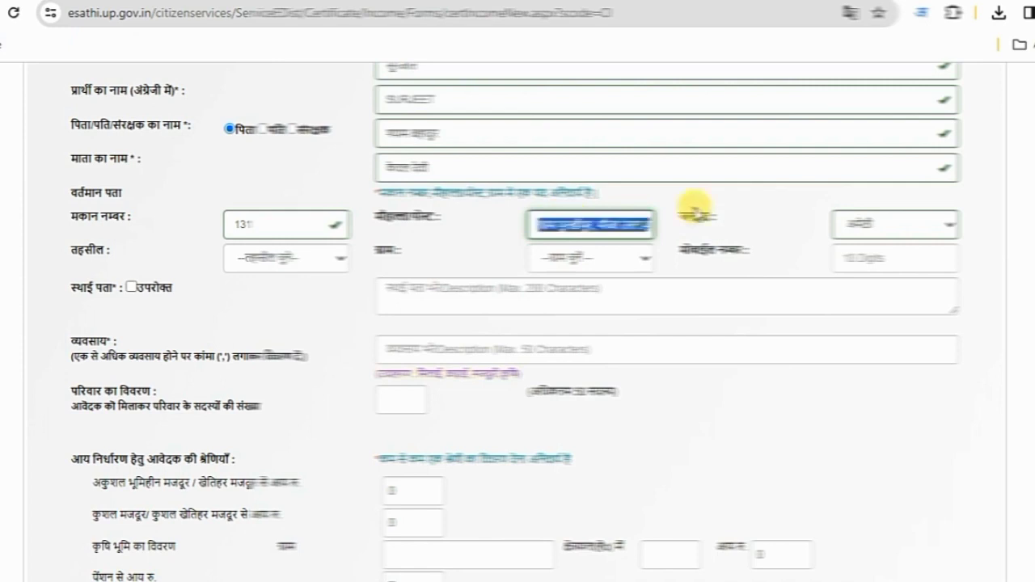
pyautogui.click(910, 226)
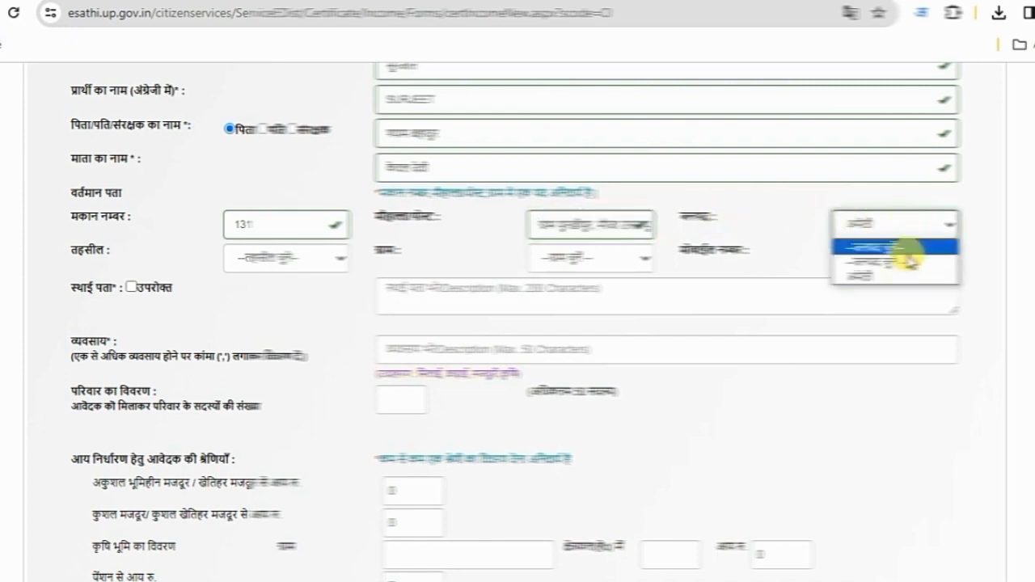
pyautogui.click(871, 277)
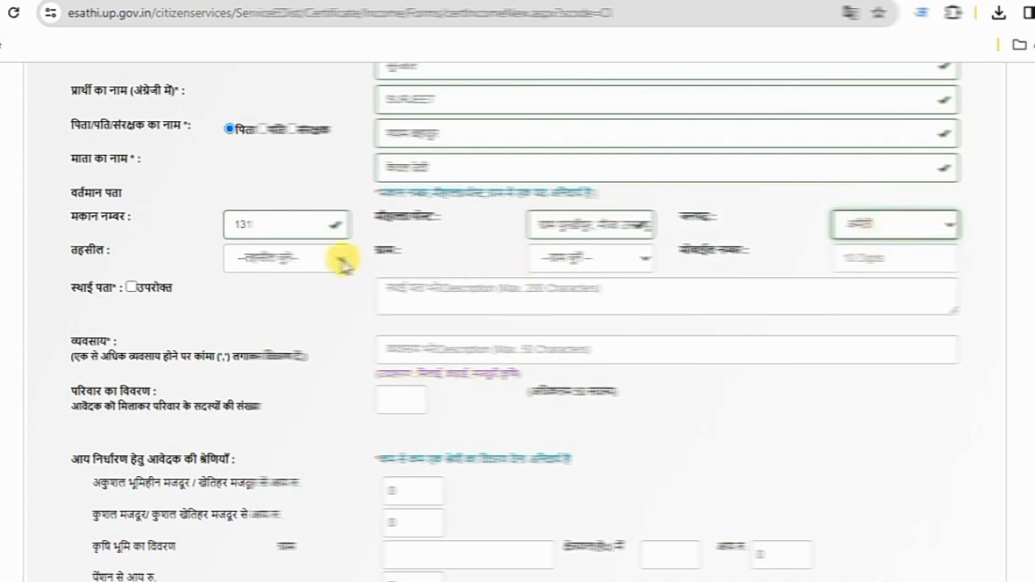
# Step: Select the applicant's tehsil and village in the current address section
pyautogui.click(275, 258)
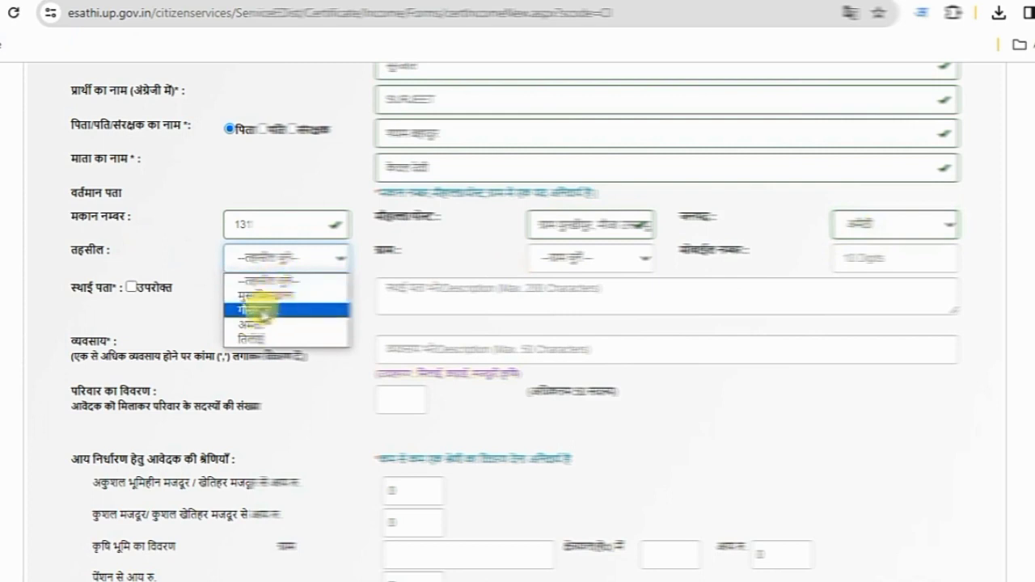
pyautogui.click(269, 310)
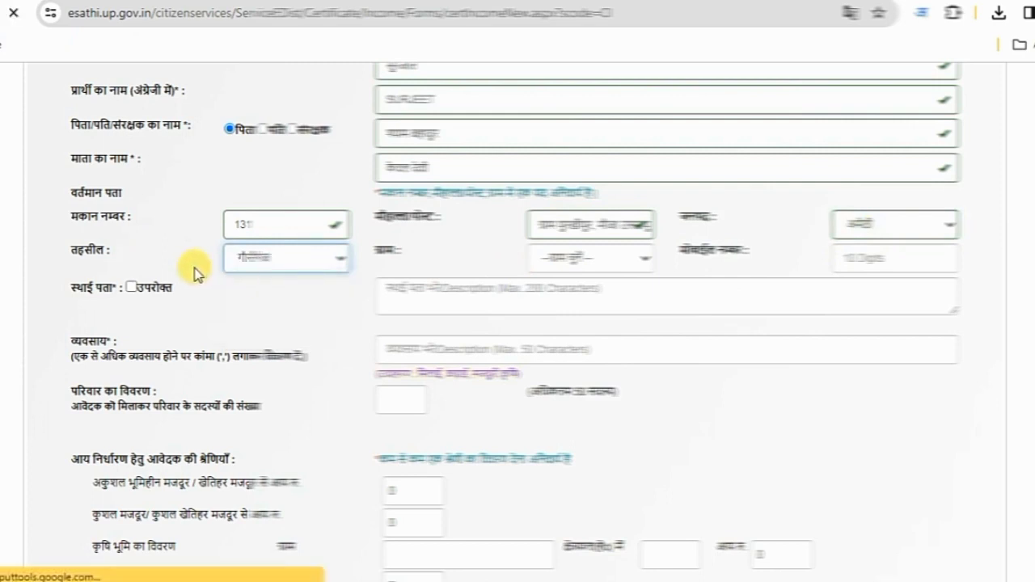
pyautogui.scroll(-2, 453, 267)
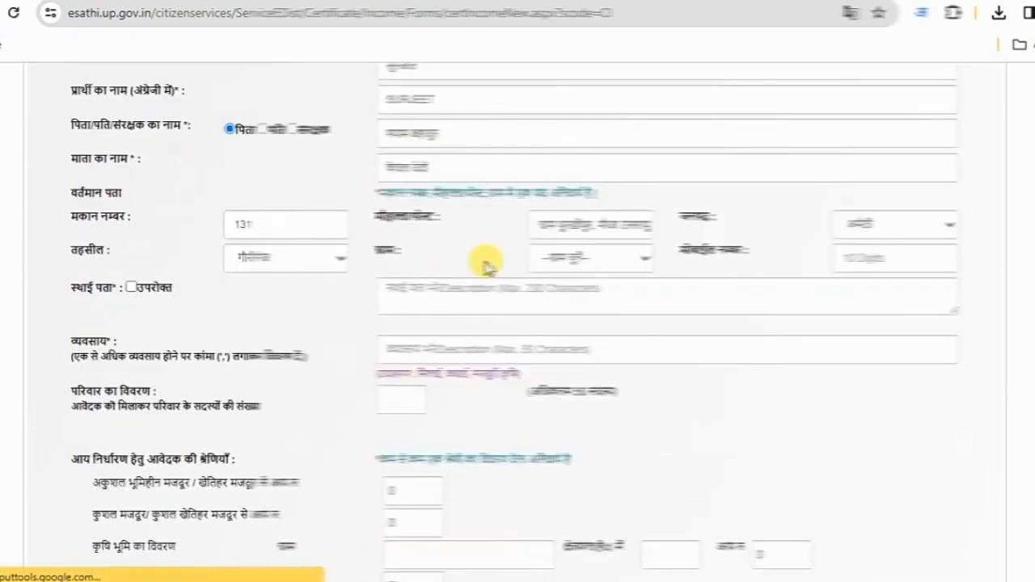
pyautogui.click(582, 171)
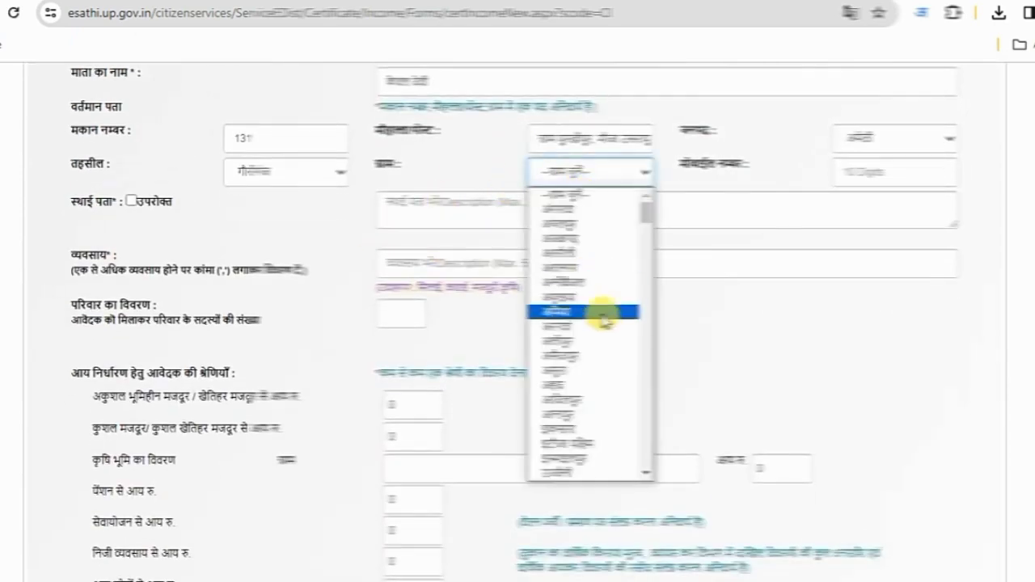
pyautogui.scroll(-5, 603, 340)
pyautogui.scroll(-6, 599, 385)
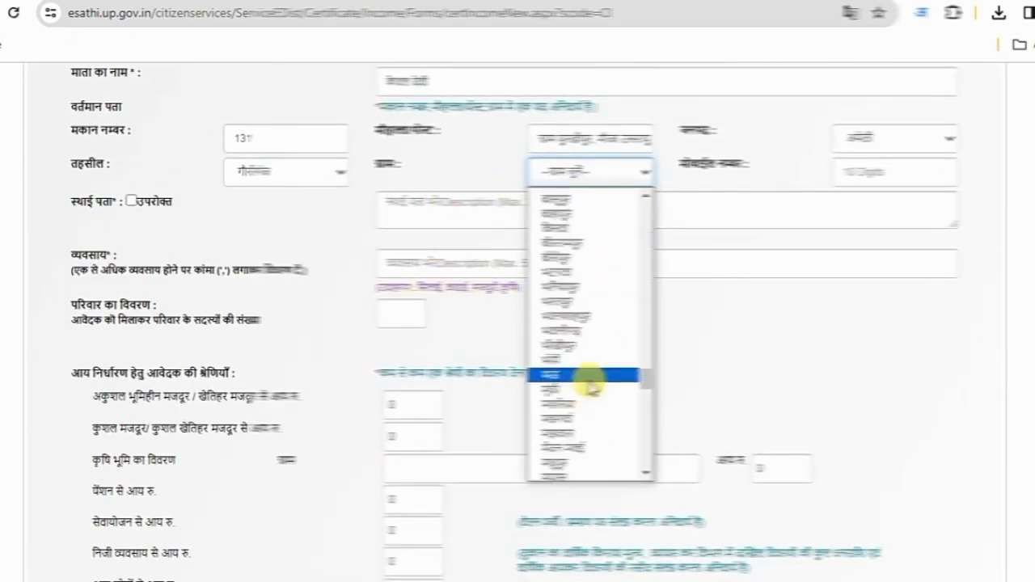
pyautogui.scroll(-2, 594, 388)
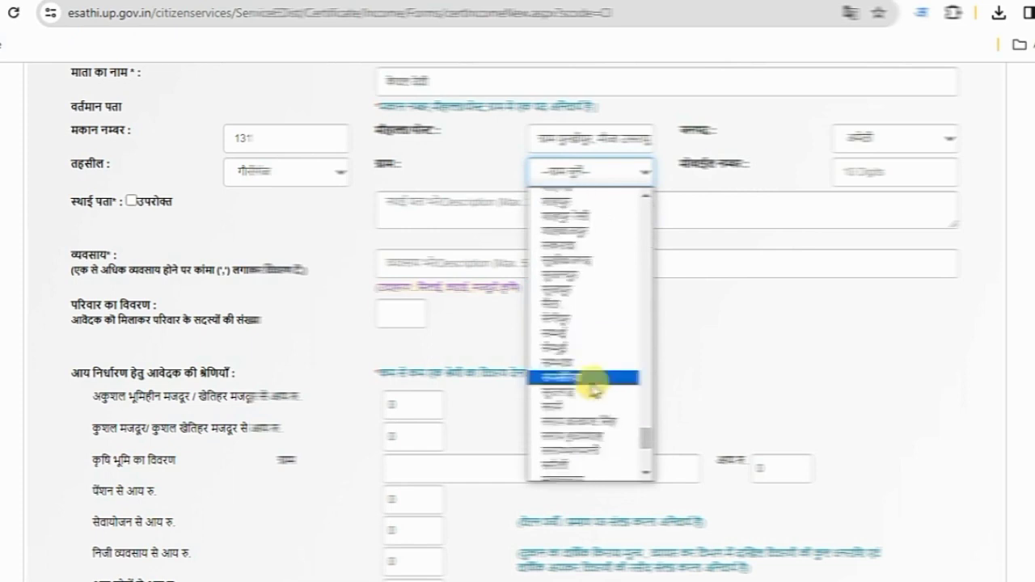
pyautogui.scroll(5, 596, 392)
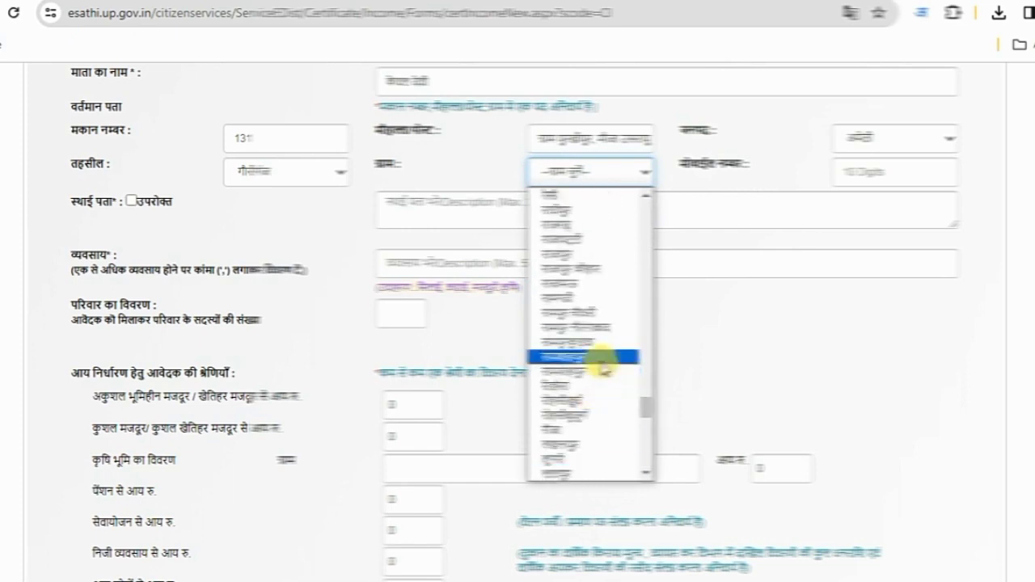
pyautogui.scroll(3, 600, 340)
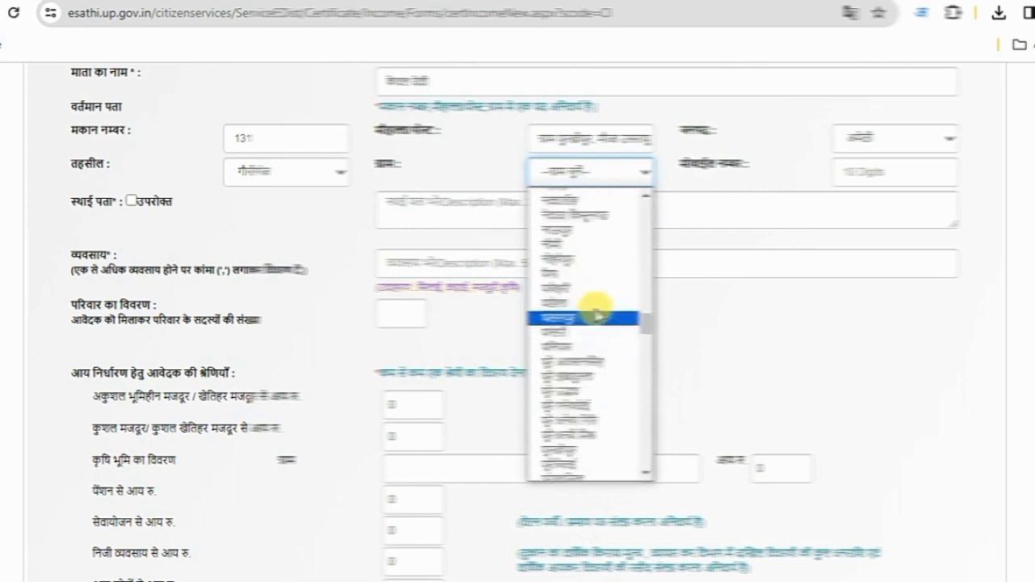
pyautogui.click(584, 443)
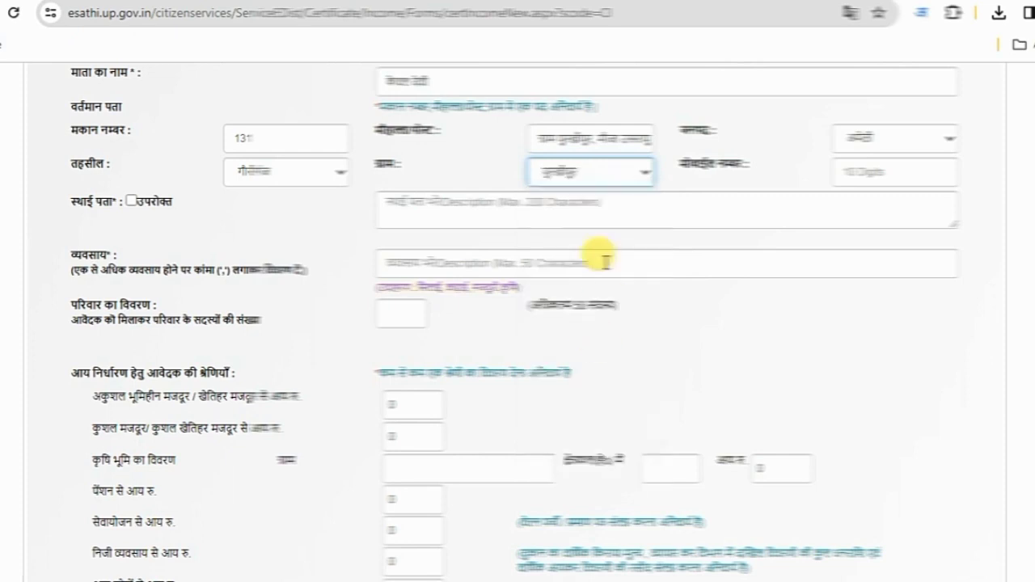
# Step: Enter the applicant's mobile number in Latin digits and mark the permanent address as same as above (उपरोक्त)
pyautogui.click(875, 170)
pyautogui.click(875, 169)
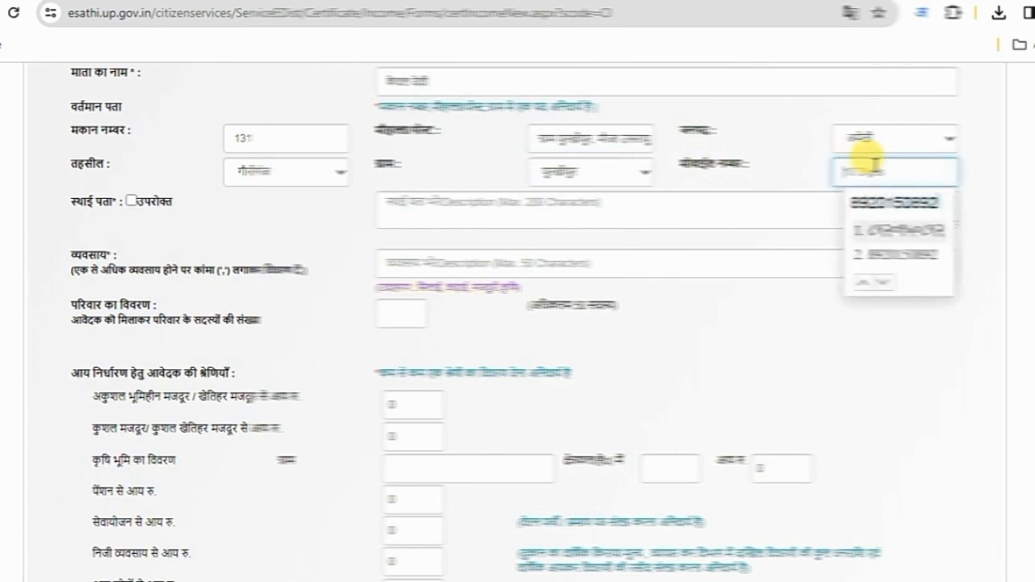
pyautogui.click(894, 256)
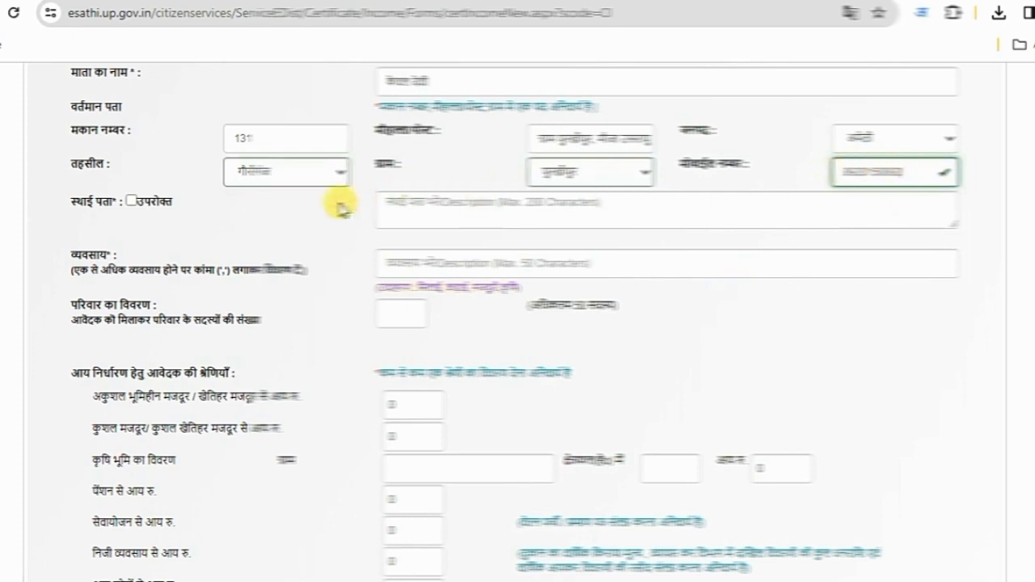
pyautogui.click(131, 201)
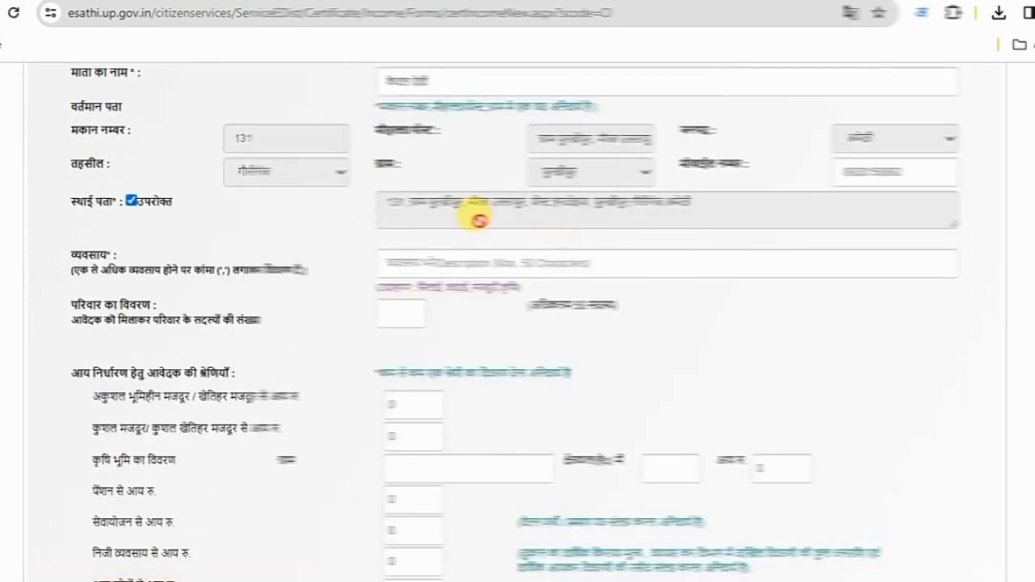
# Step: Enter कृषि as the occupation and set the number of family members to 06
pyautogui.scroll(1, 478, 215)
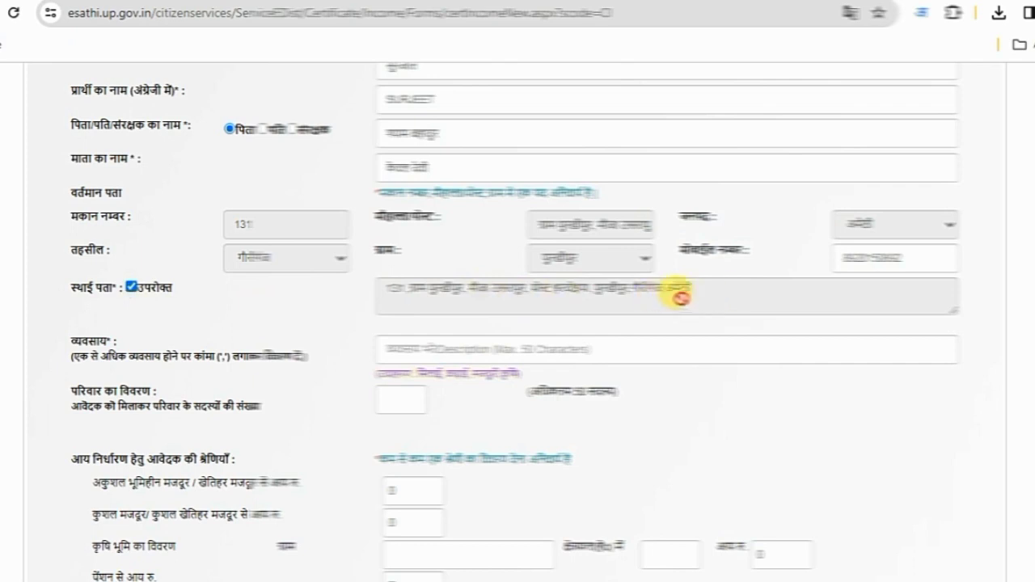
pyautogui.scroll(-1, 728, 299)
pyautogui.scroll(-1, 727, 298)
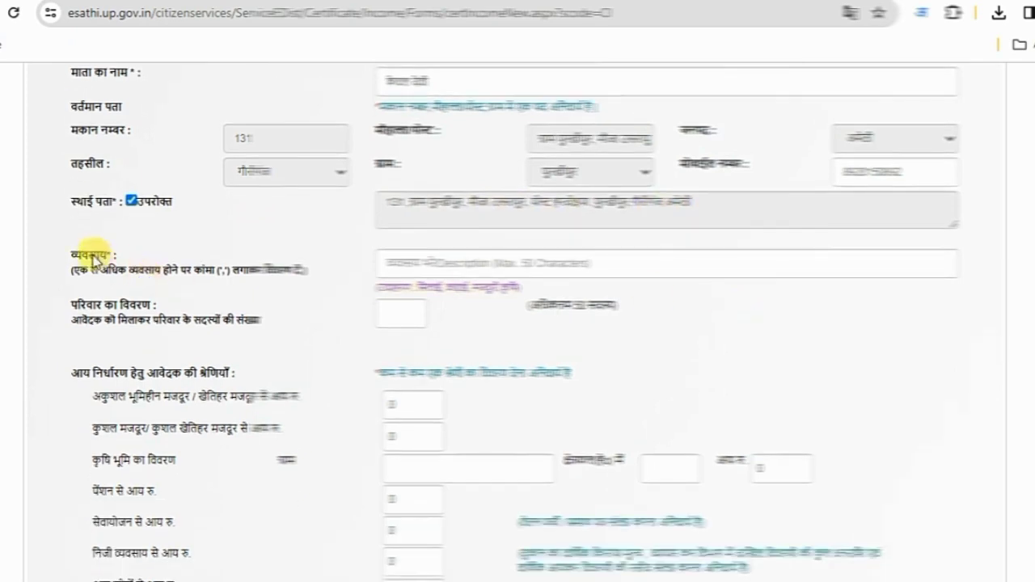
pyautogui.click(419, 253)
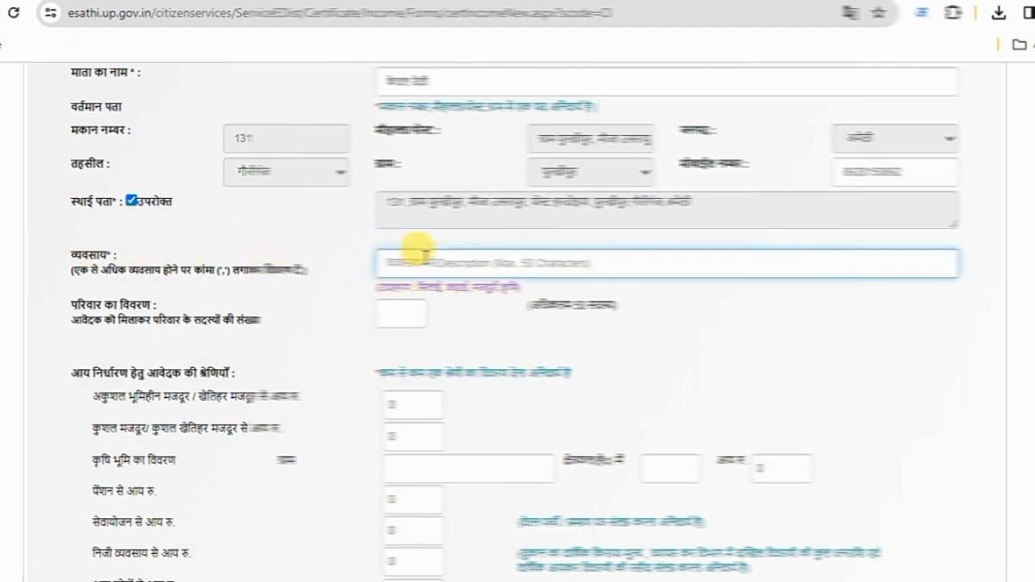
pyautogui.write('कृषि')
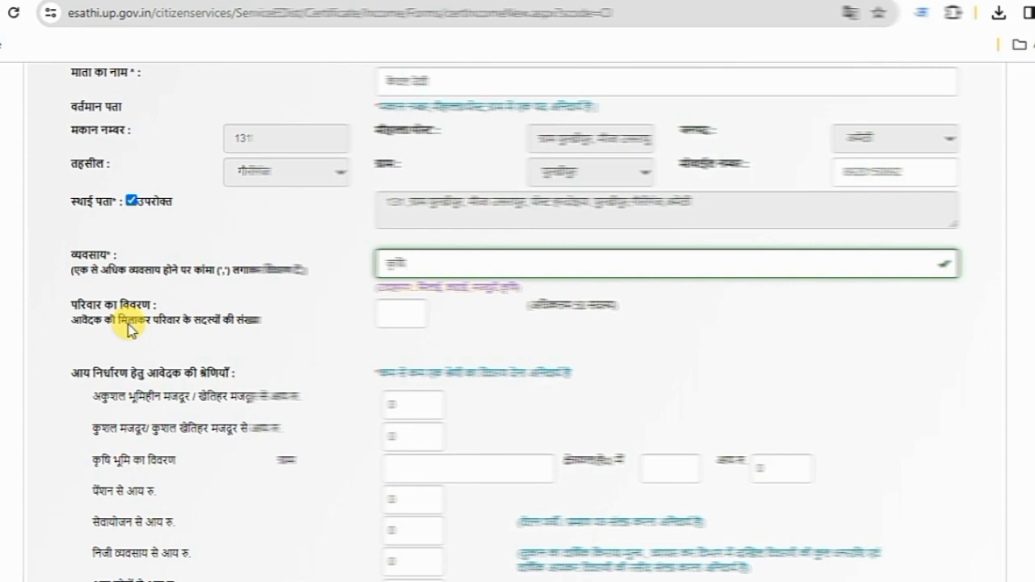
pyautogui.click(407, 313)
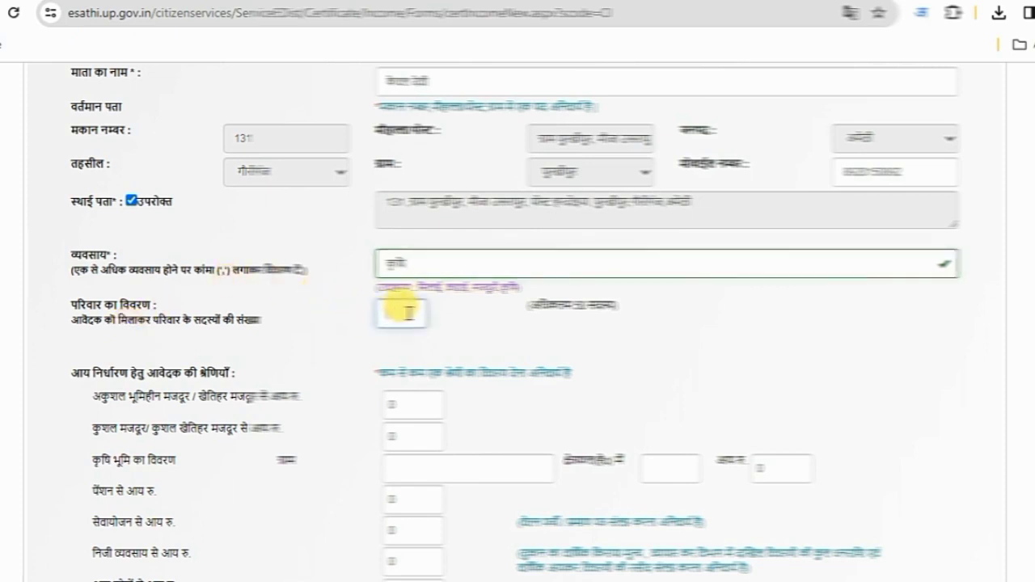
pyautogui.click(410, 383)
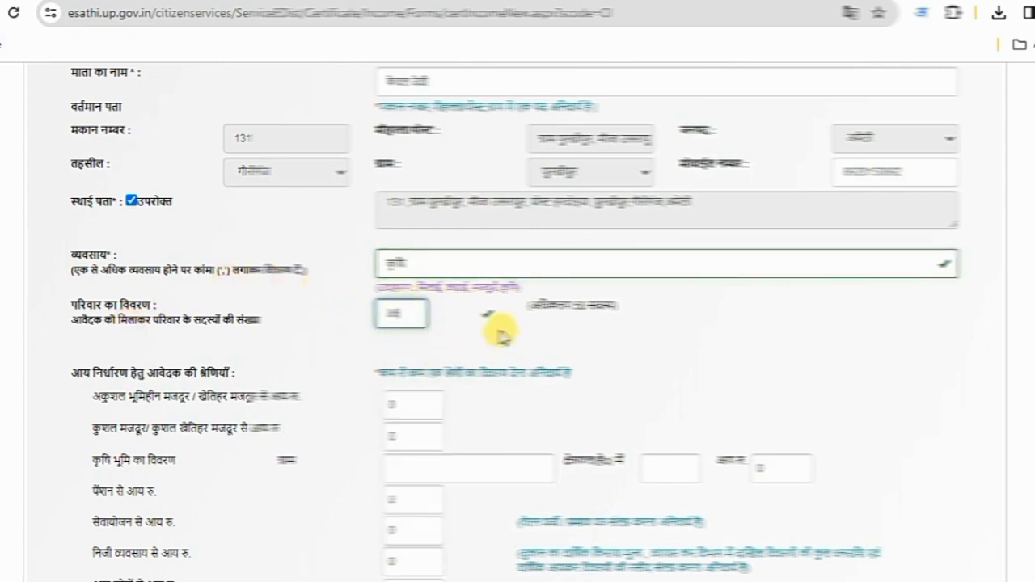
# Step: Set the income from skilled labour / skilled farm labour (कुशल मजदूर/ कुशल खेतिहर मजदूर) to 45000, using Latin digits
pyautogui.scroll(-2, 518, 348)
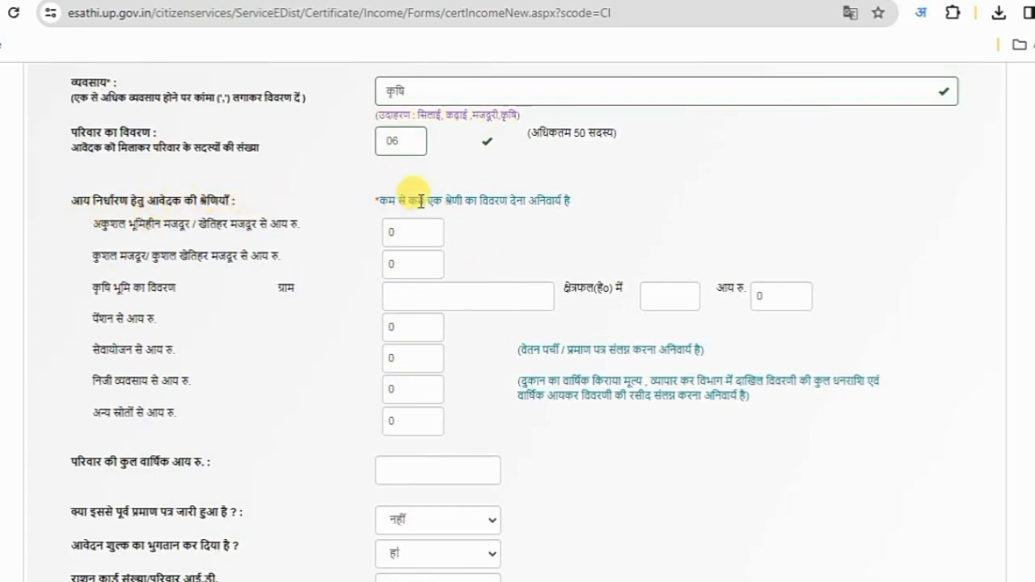
pyautogui.moveTo(381, 200); pyautogui.dragTo(581, 201)
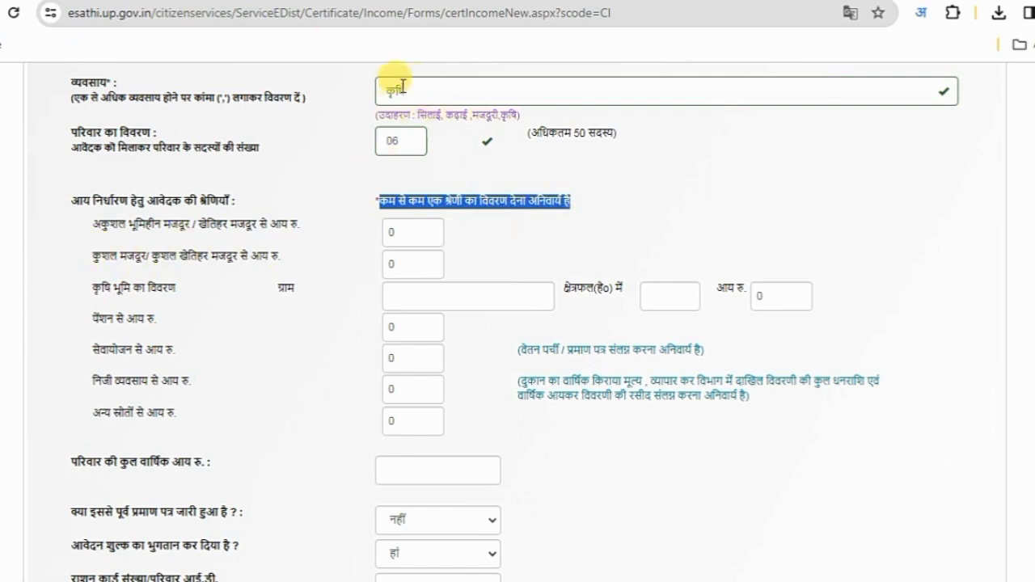
pyautogui.moveTo(90, 255); pyautogui.dragTo(319, 262)
pyautogui.doubleClick(397, 260)
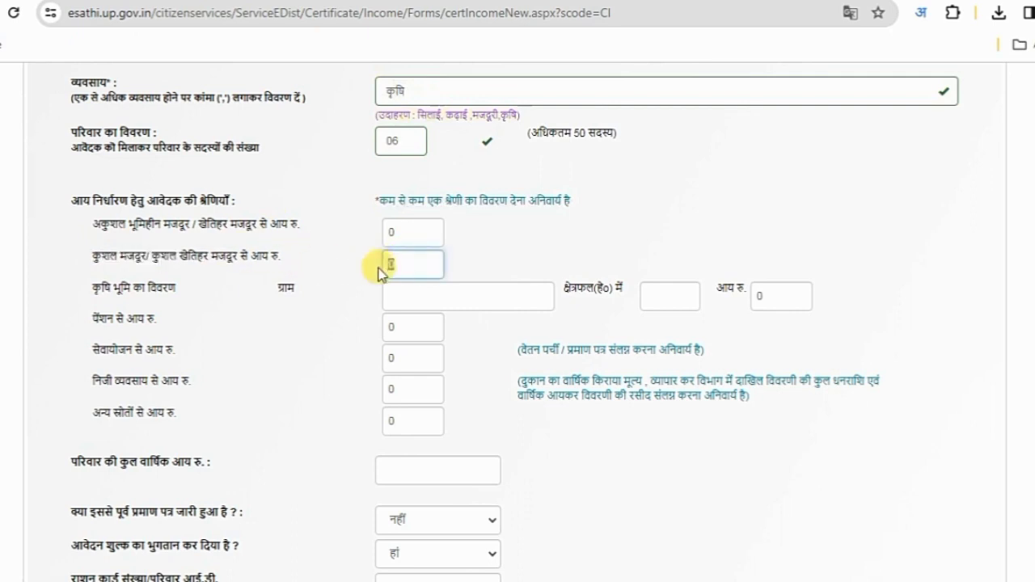
pyautogui.write('45000')
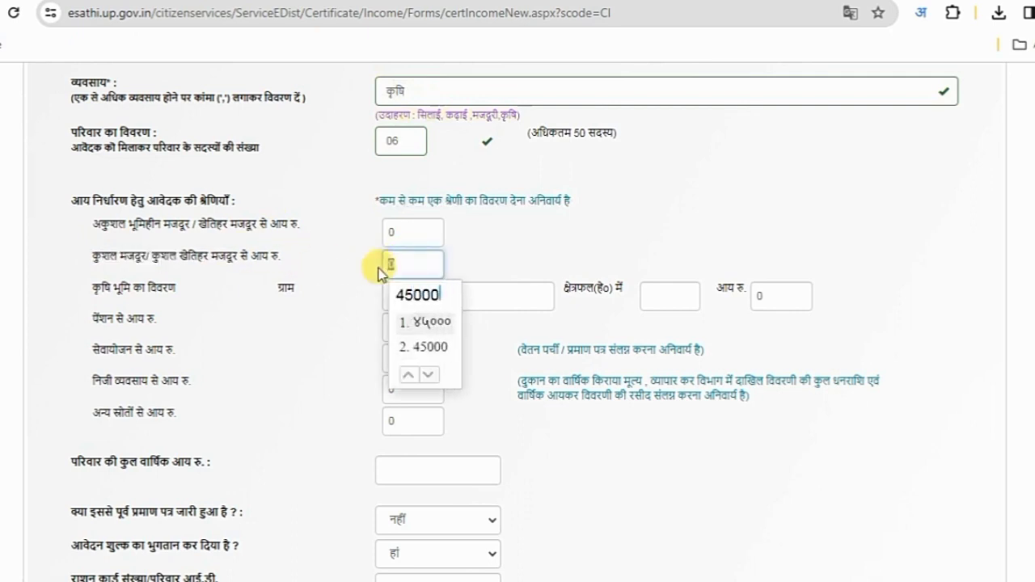
pyautogui.click(430, 347)
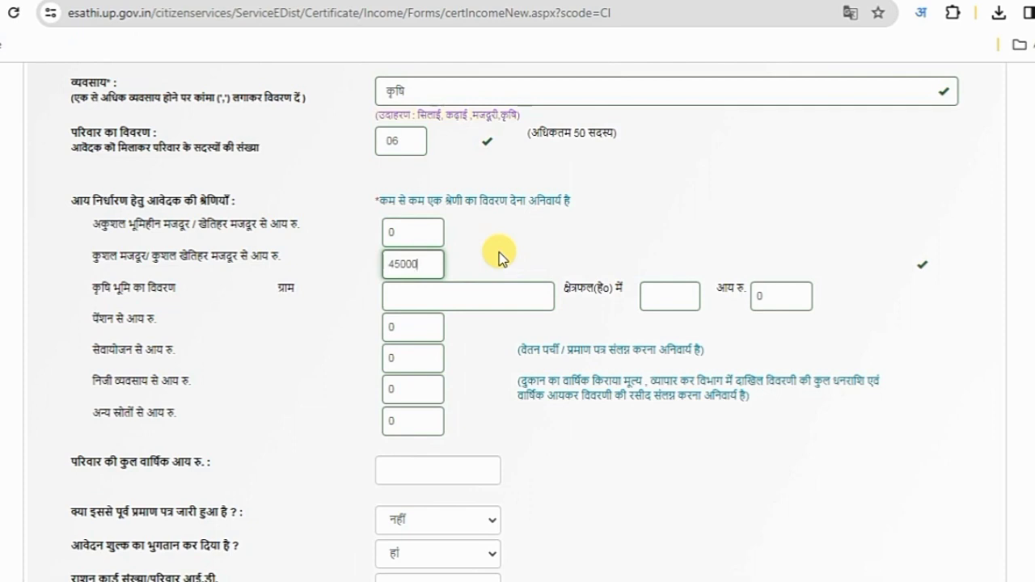
# Step: Set the family's total annual income to 45000, using Latin digits
pyautogui.scroll(-1, 407, 296)
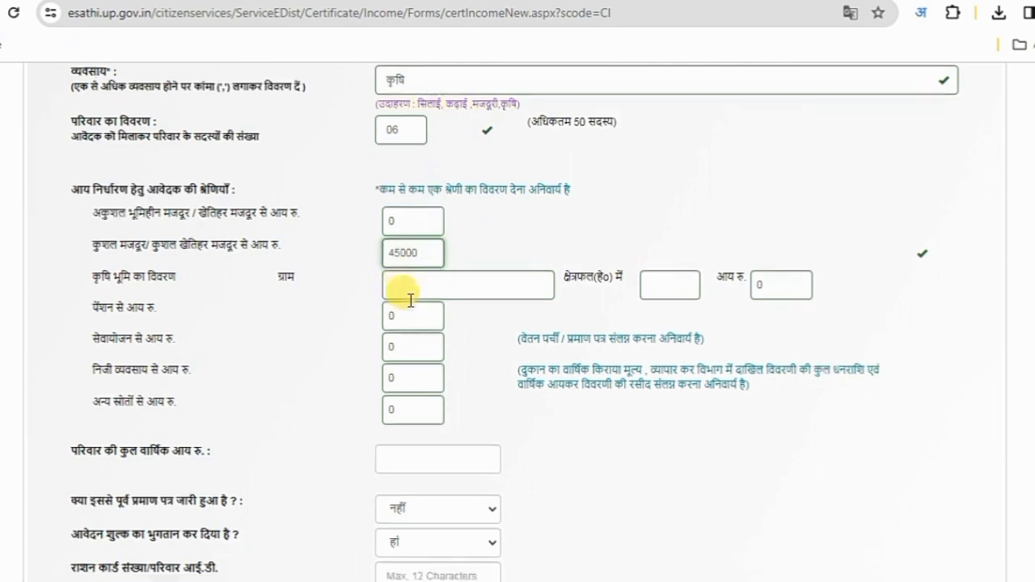
pyautogui.scroll(-2, 397, 307)
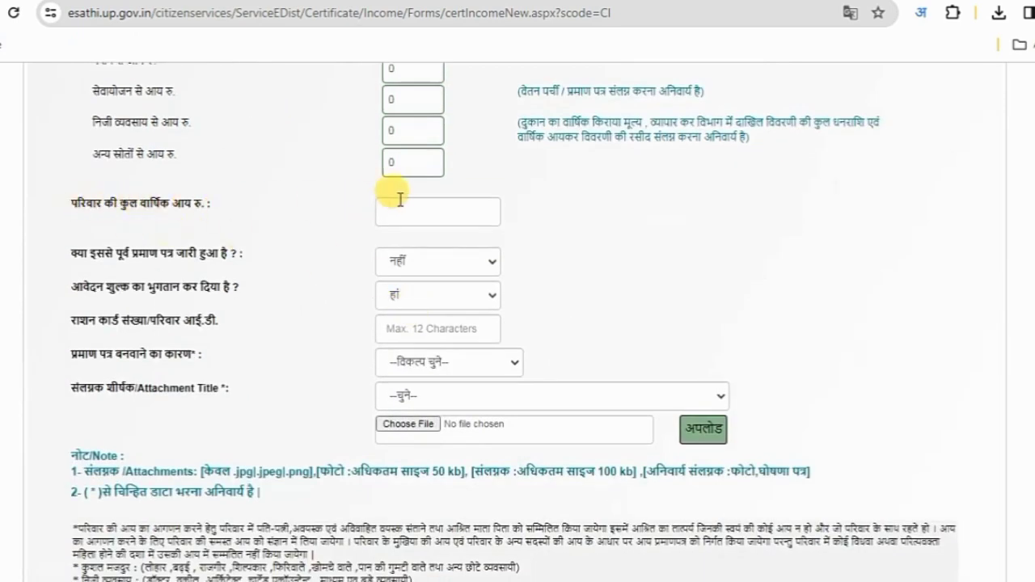
pyautogui.click(427, 210)
pyautogui.write('45000')
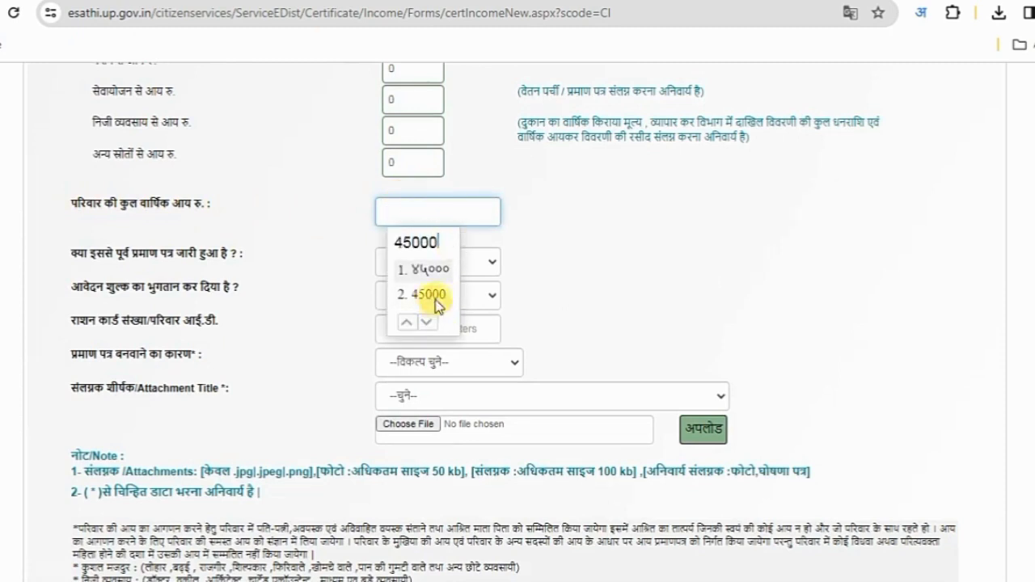
pyautogui.click(436, 297)
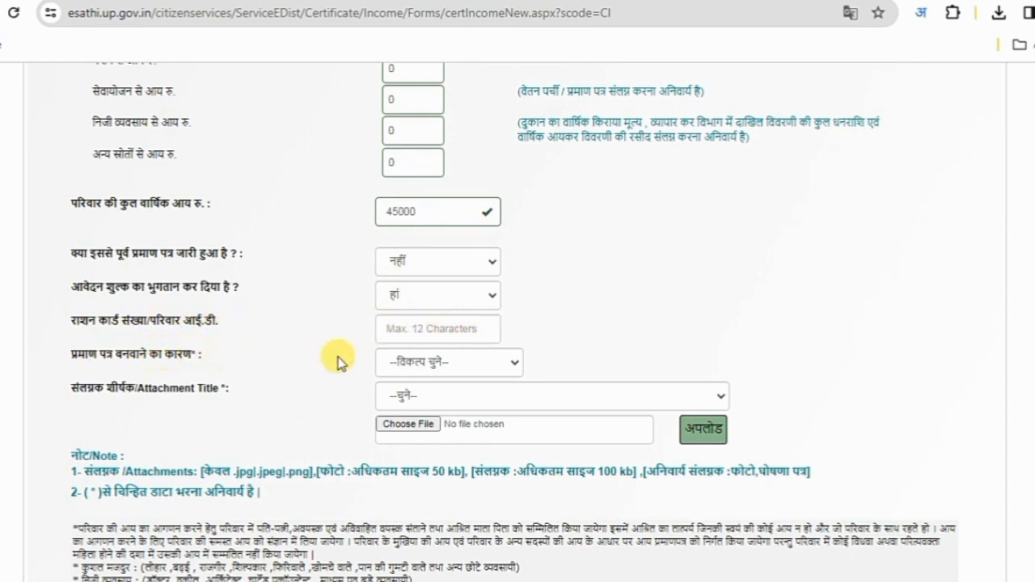
# Step: Choose अन्य as the reason for the certificate and describe it as "उत्तर प्रदेश पुलिस भर्ती हेतु"
pyautogui.click(432, 363)
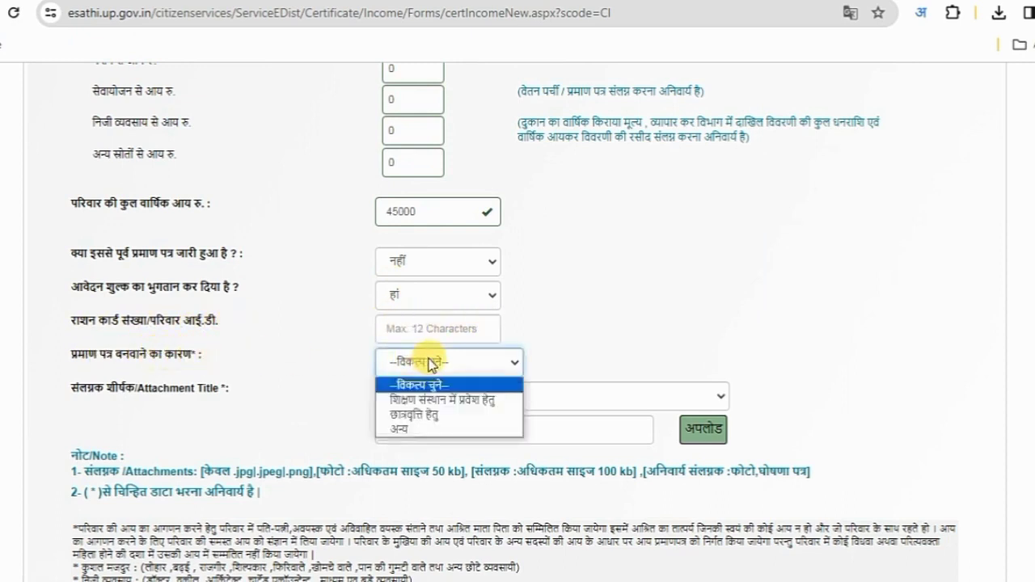
pyautogui.click(429, 430)
pyautogui.scroll(-15, 670, 397)
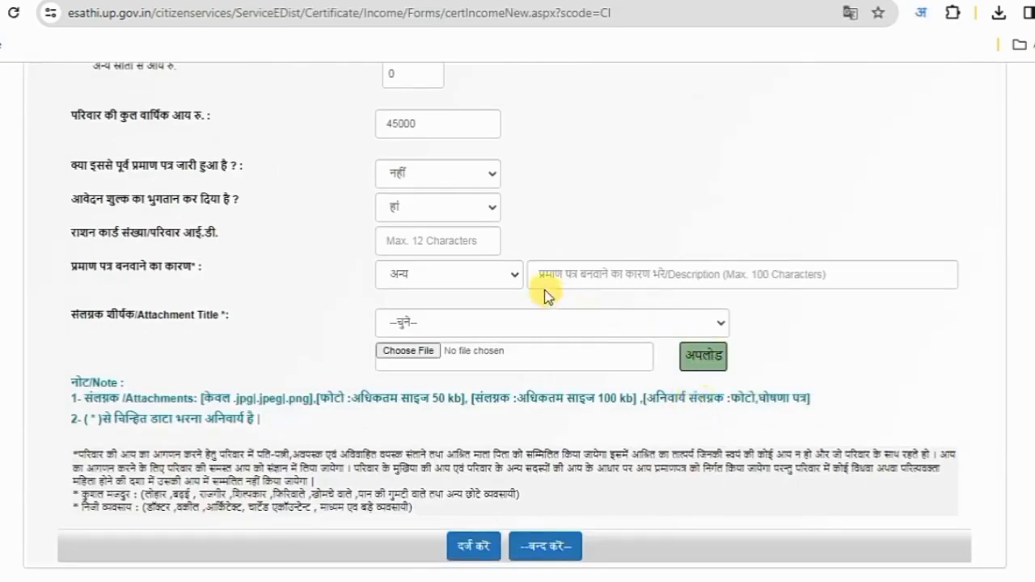
pyautogui.click(550, 272)
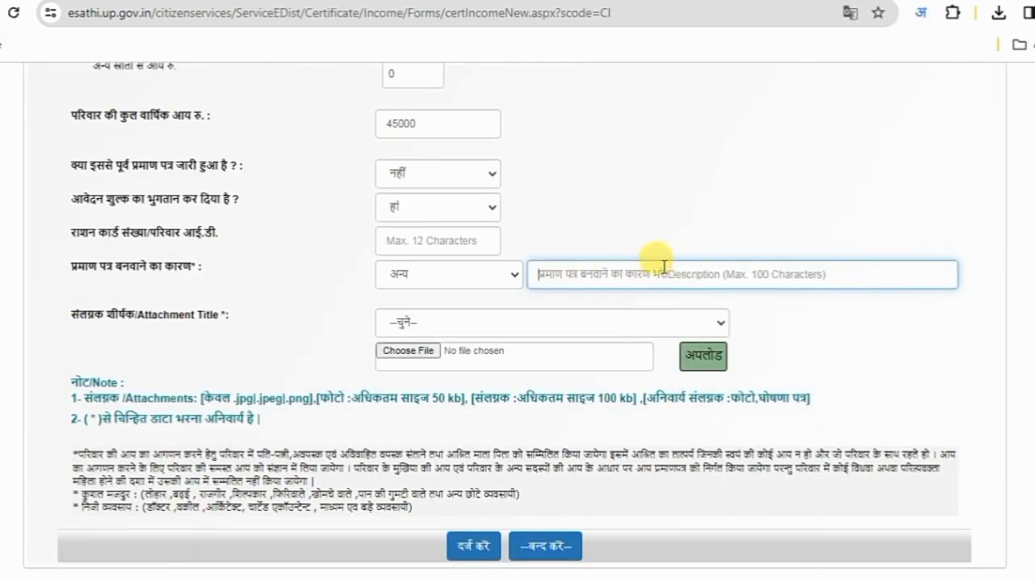
pyautogui.write('उत्तर प्रदेश पुलिस भर्ती हेतु')
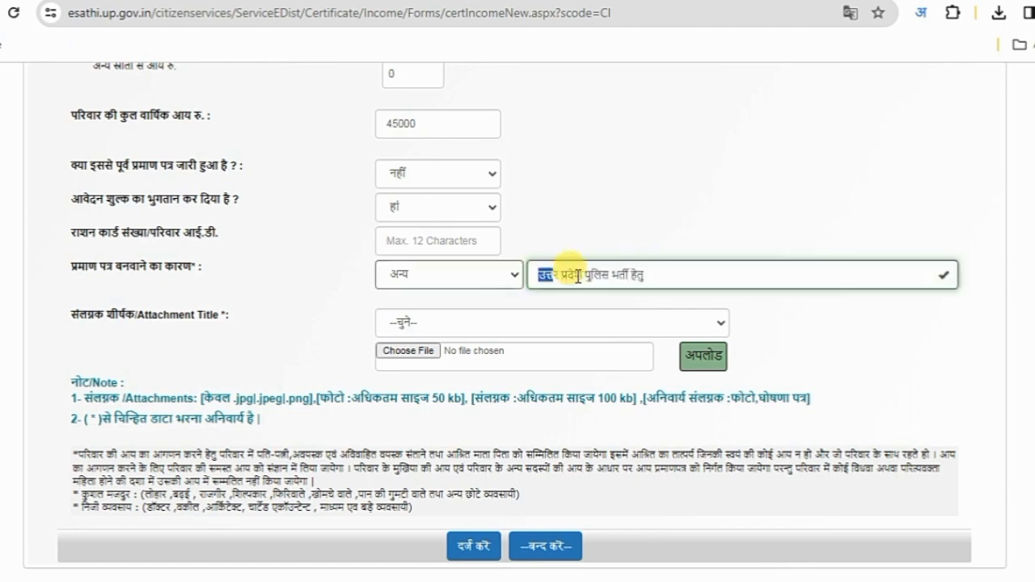
pyautogui.hotkey('ctrl', 'a')
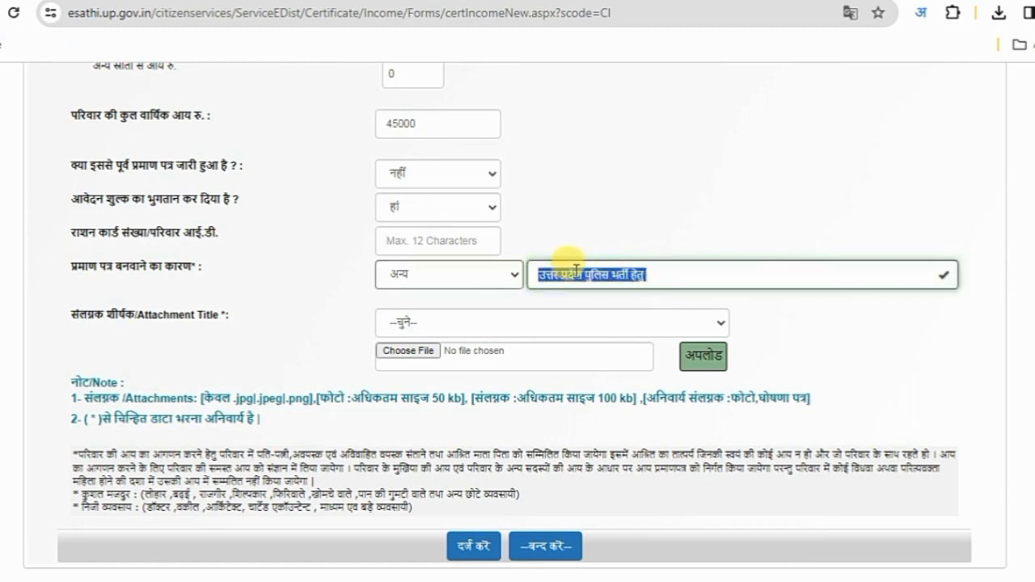
pyautogui.click(780, 306)
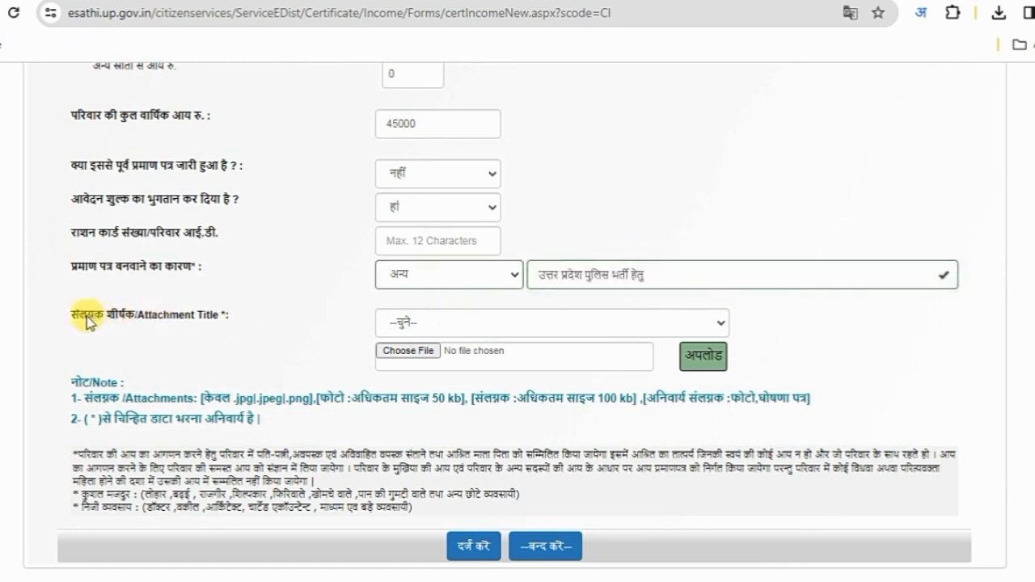
# Step: Upload the applicant's passport-style photo image as the फोटो attachment and accept the portal's alert
pyautogui.click(394, 324)
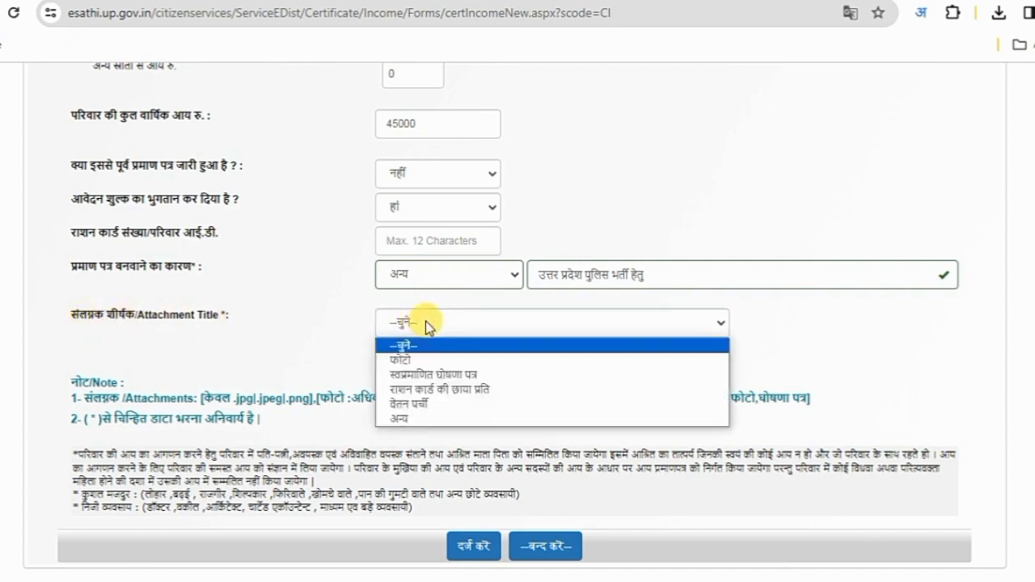
pyautogui.click(413, 365)
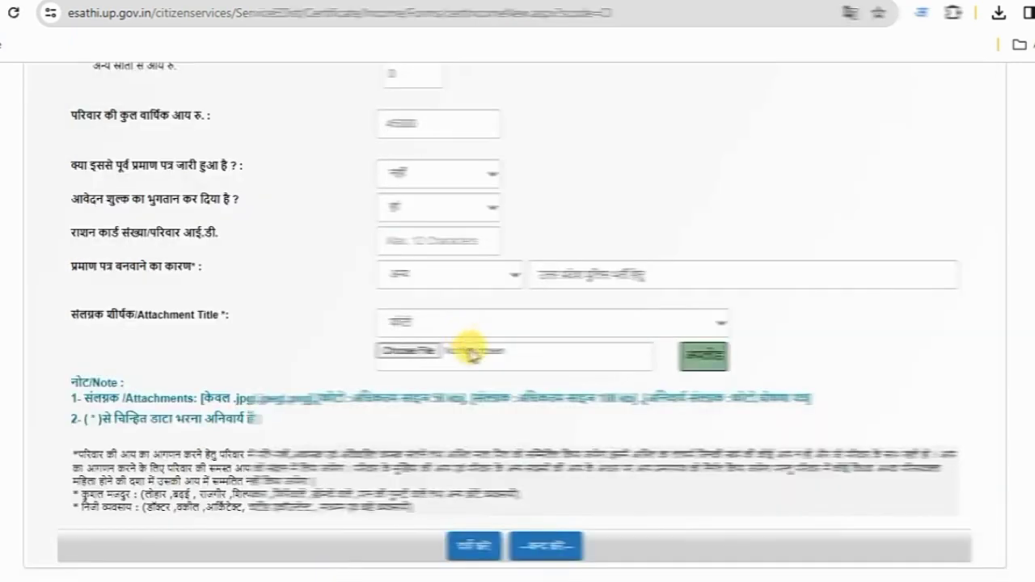
pyautogui.click(411, 353)
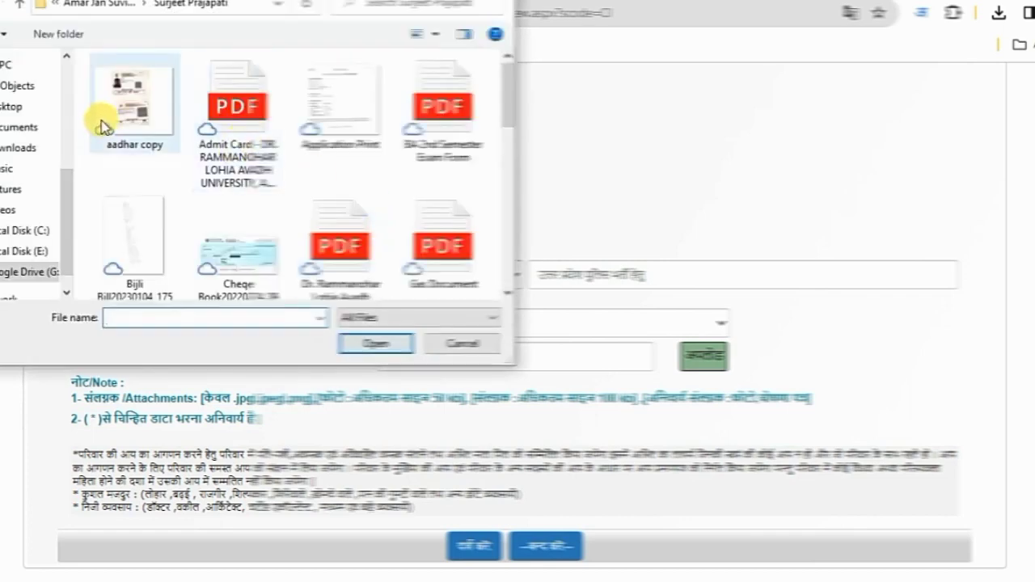
pyautogui.scroll(-5, 295, 200)
pyautogui.scroll(-2, 295, 201)
pyautogui.click(467, 214)
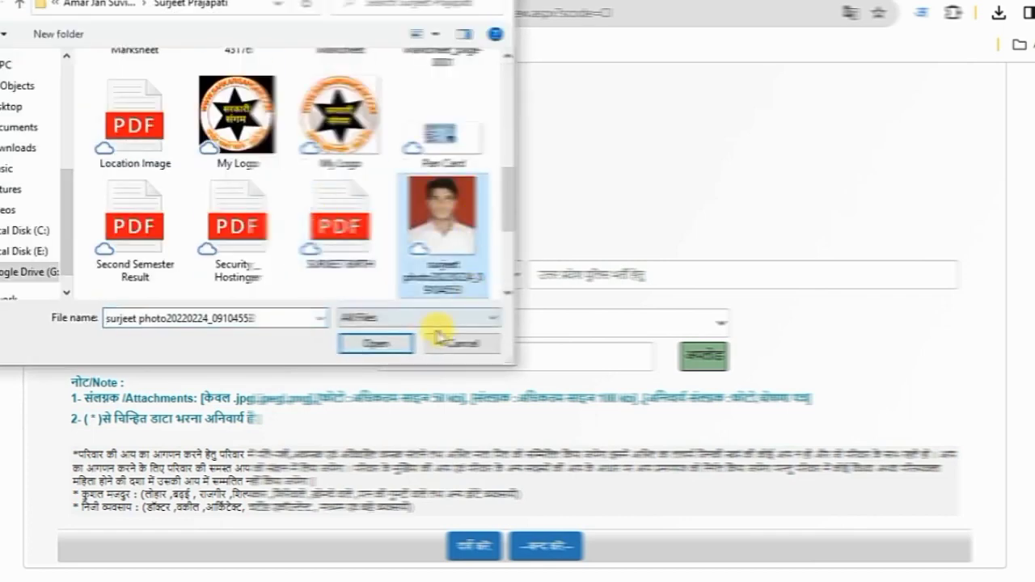
pyautogui.click(378, 348)
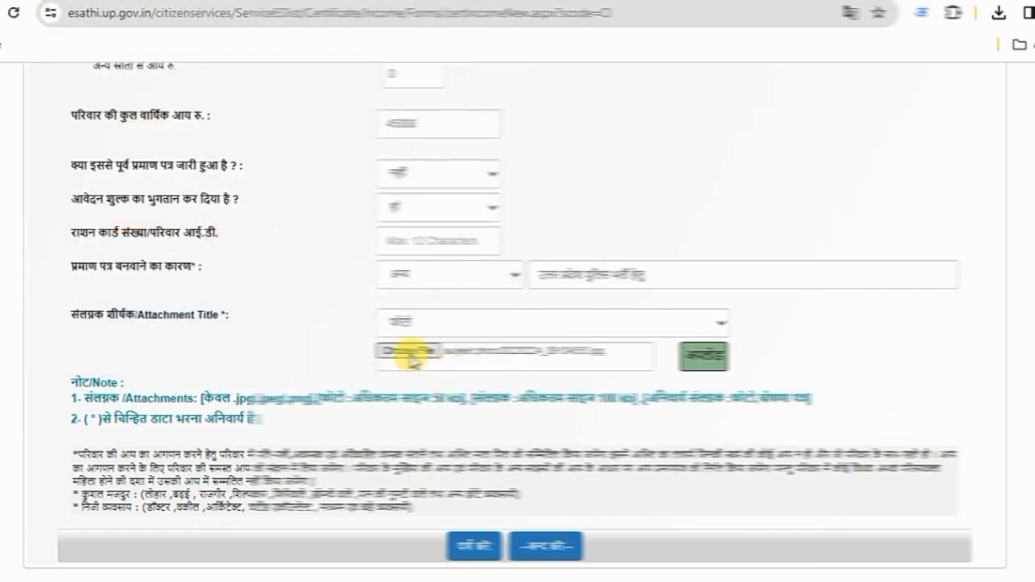
pyautogui.click(708, 360)
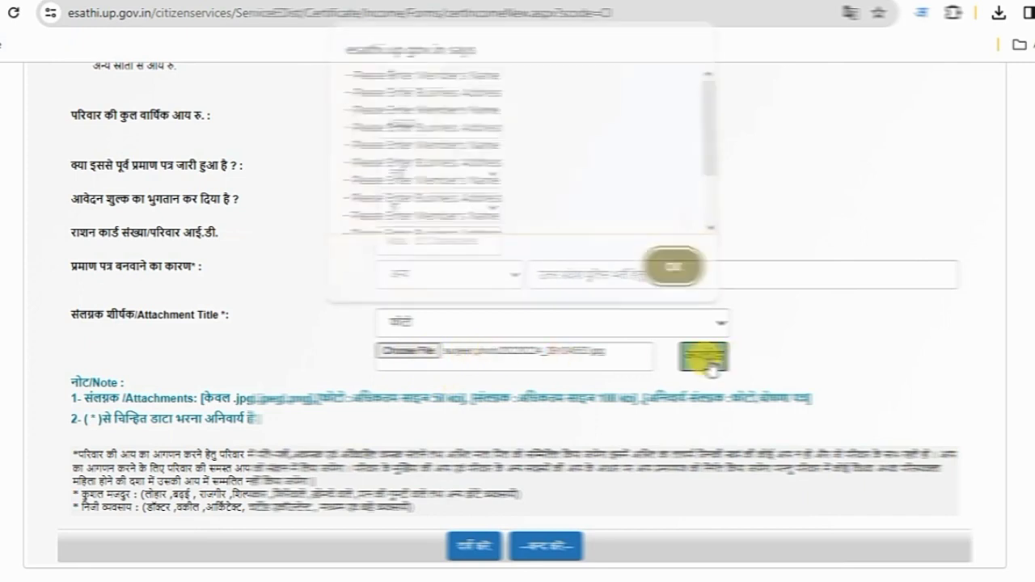
pyautogui.click(664, 271)
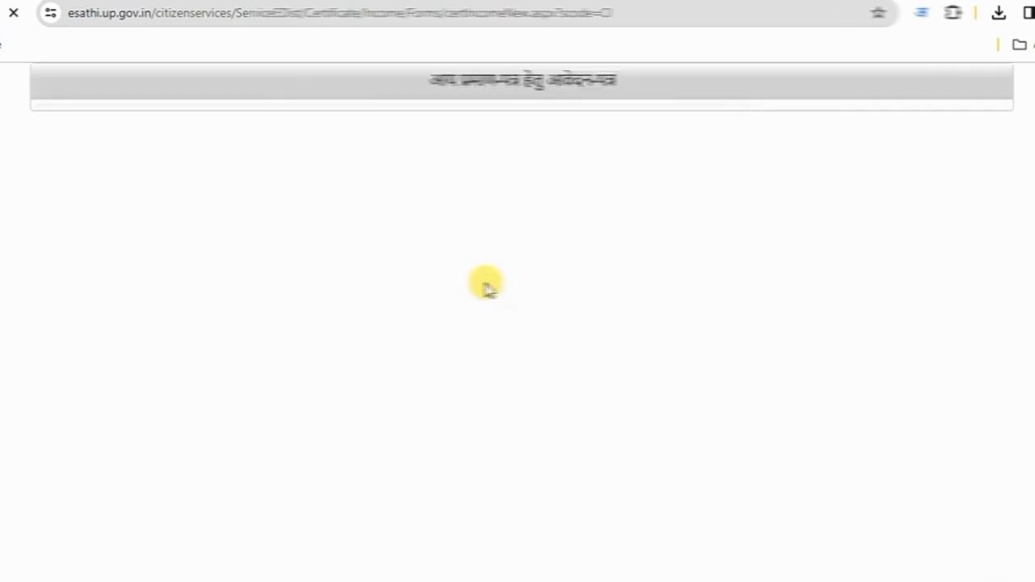
pyautogui.scroll(-12, 512, 303)
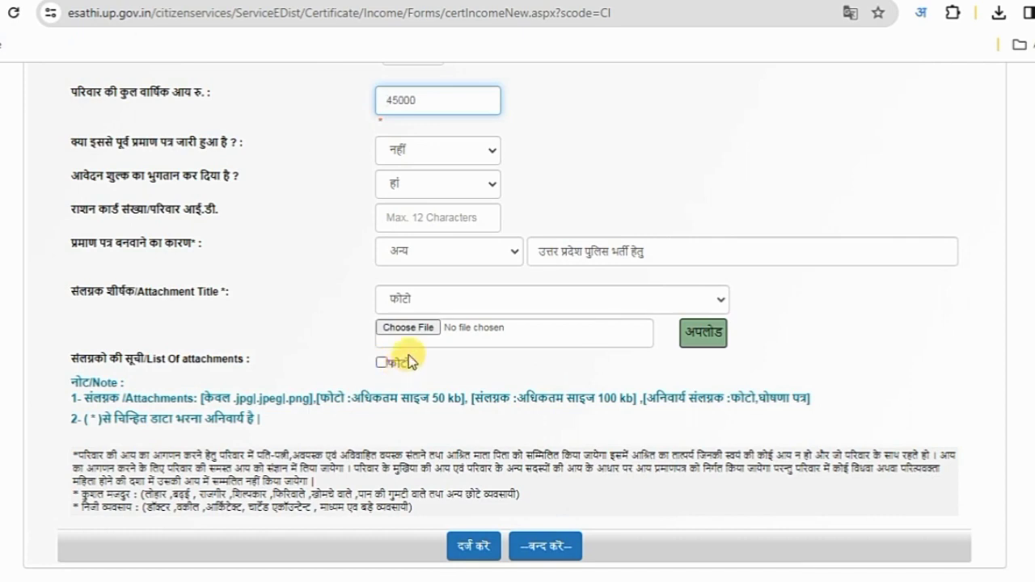
# Step: On the e-District UP site, open the स्वप्रमाणित घोषणा पत्र form listed under महत्वपूर्ण डाउनलोड and examine the details it asks for
pyautogui.click(435, 304)
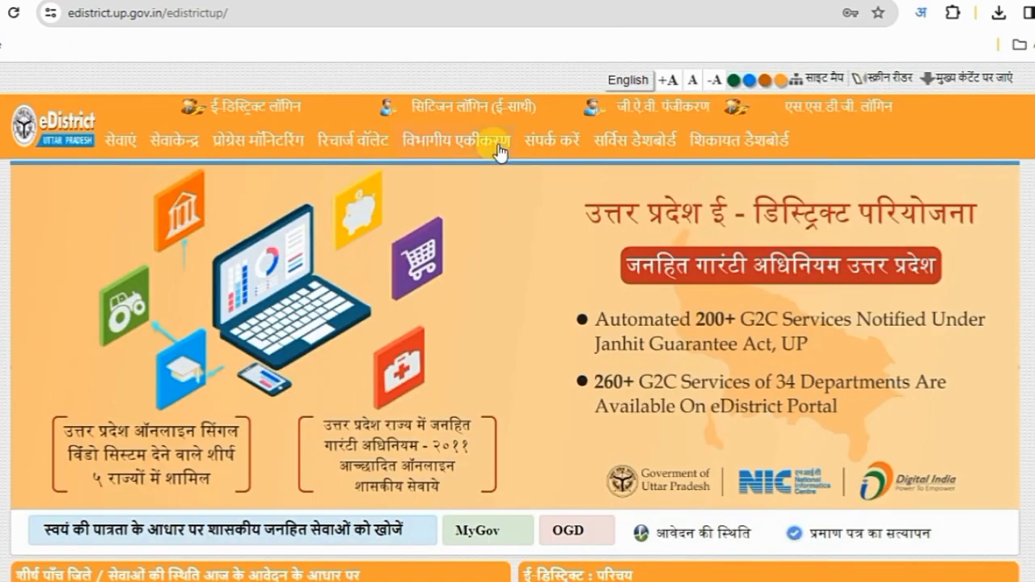
pyautogui.scroll(-4, 656, 282)
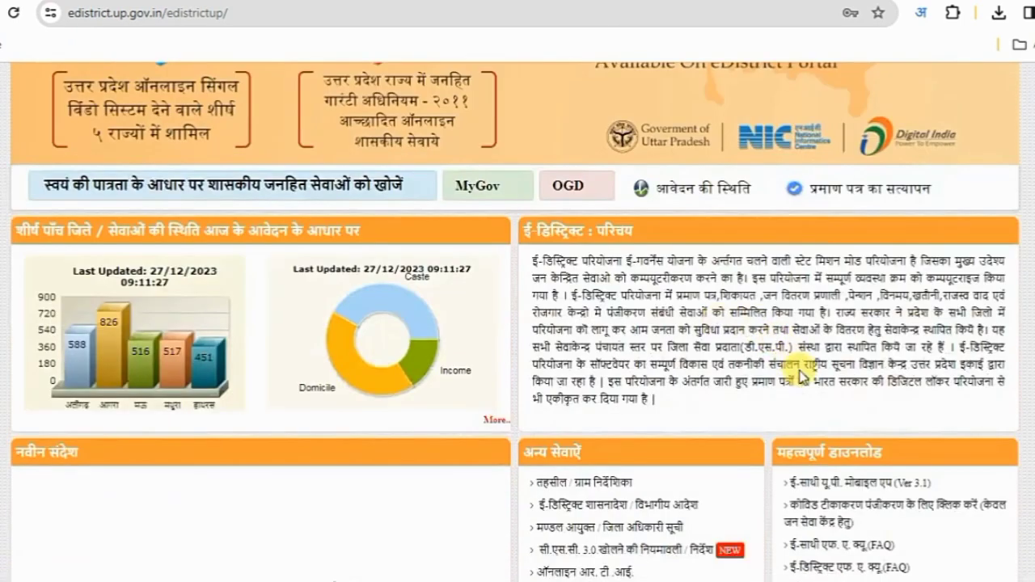
pyautogui.scroll(-2, 801, 373)
pyautogui.moveTo(769, 276); pyautogui.dragTo(882, 278)
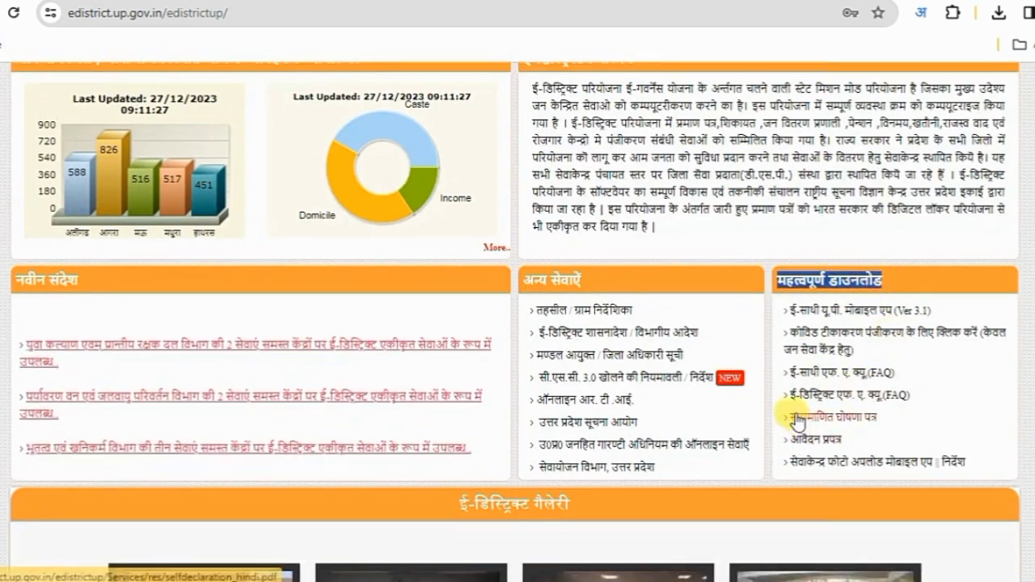
pyautogui.click(857, 418)
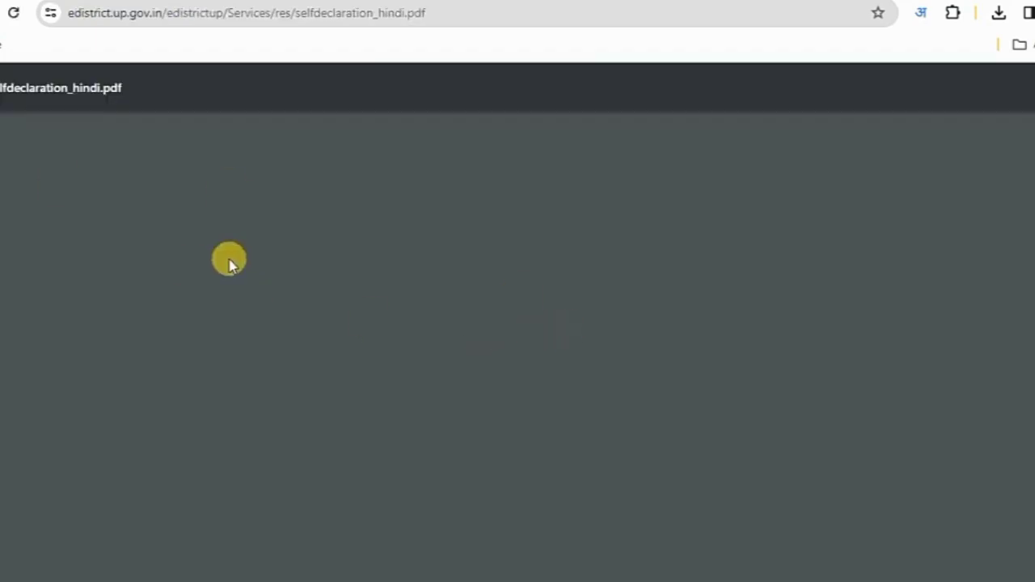
pyautogui.scroll(-2, 473, 337)
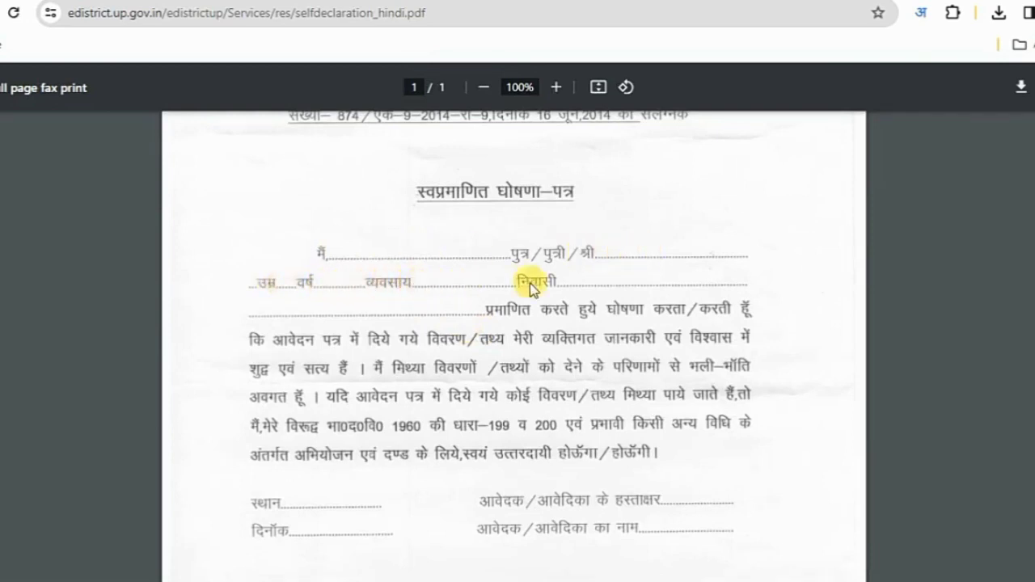
pyautogui.scroll(-2, 485, 388)
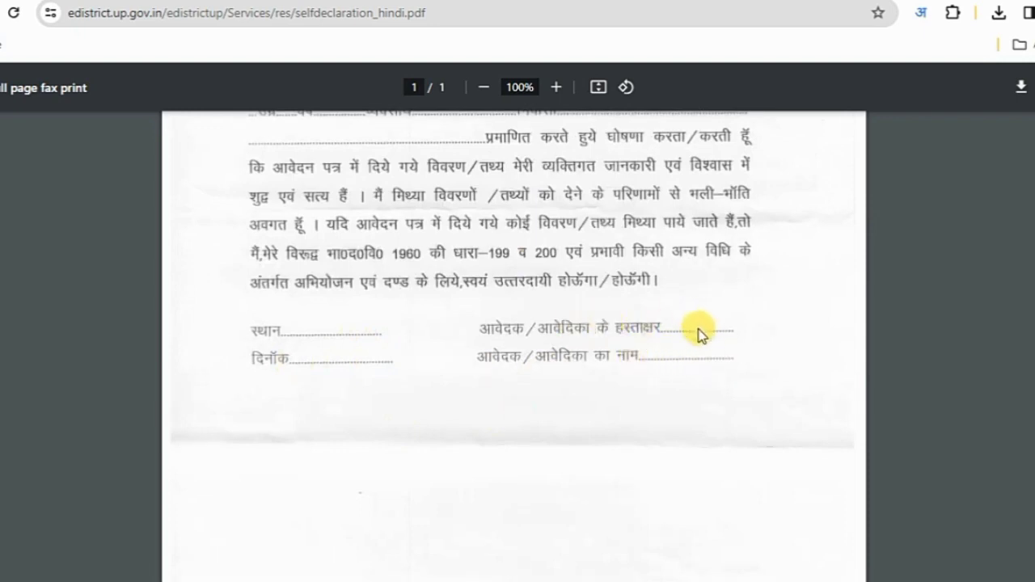
pyautogui.scroll(5, 700, 331)
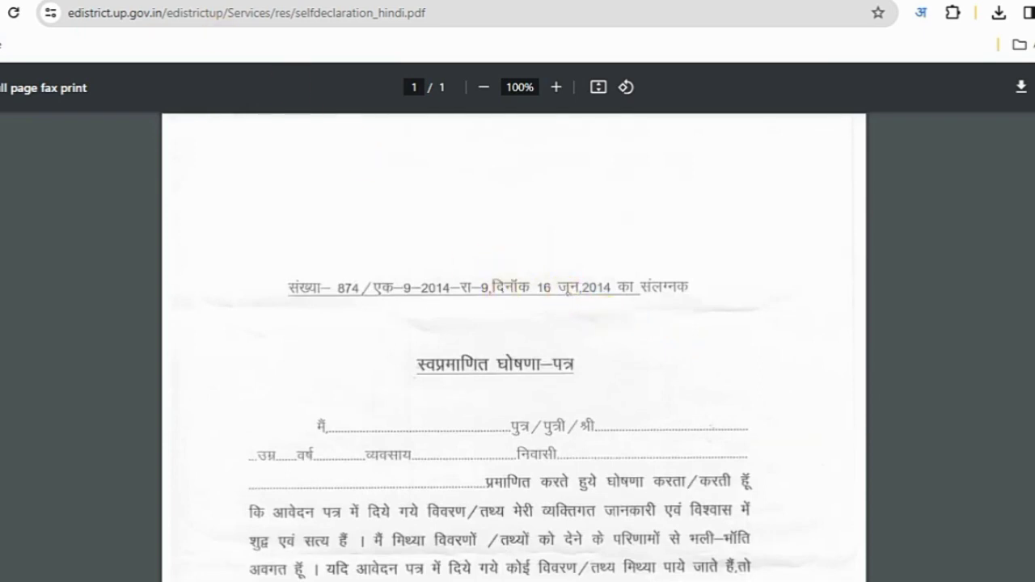
# Step: Return to the e-Sathi income form, upload the scanned self-declaration image as the स्वप्रमाणित घोषणा पत्र attachment and accept the alert
pyautogui.click(73, 2)
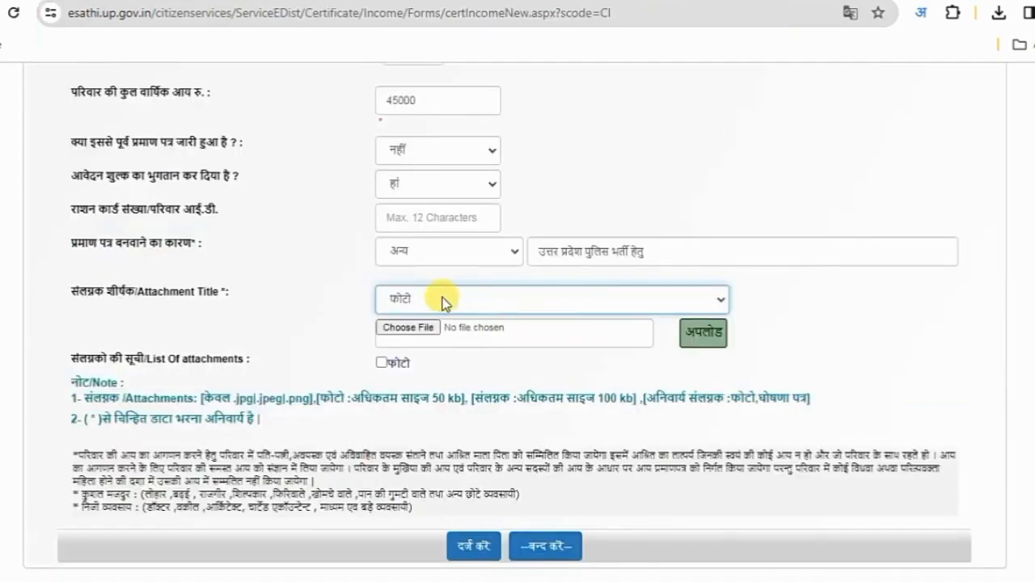
pyautogui.click(437, 298)
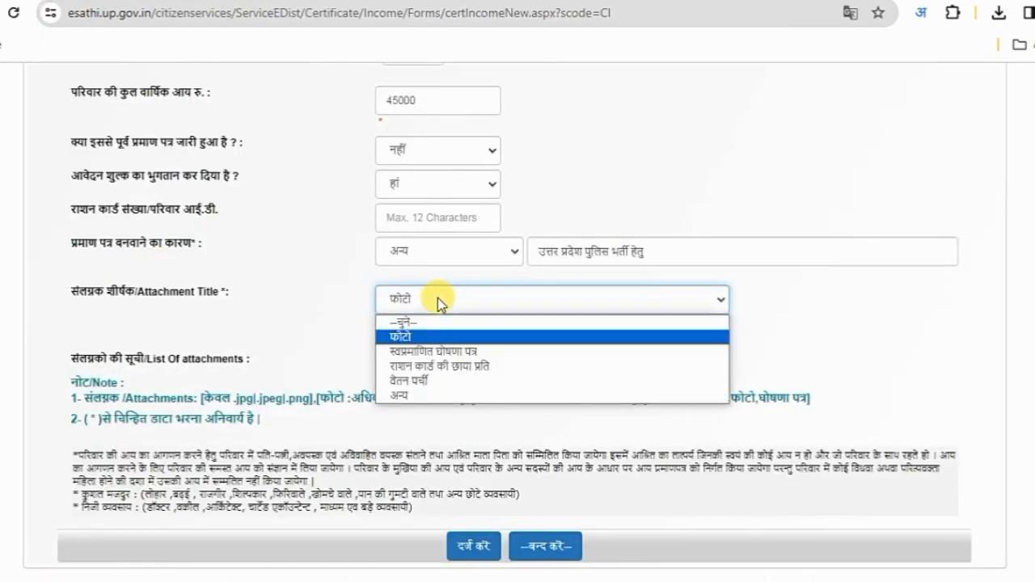
pyautogui.click(435, 353)
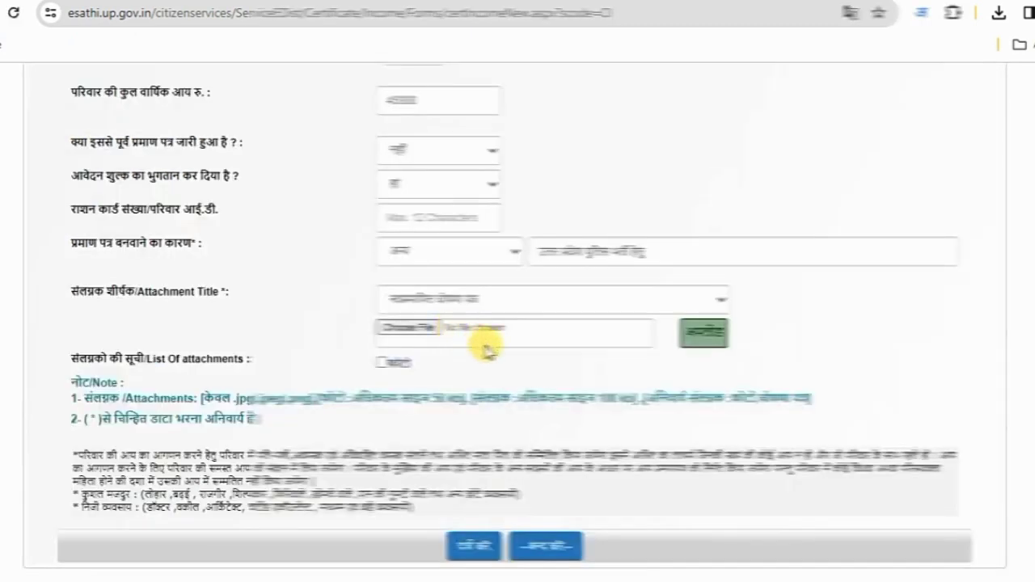
pyautogui.click(411, 330)
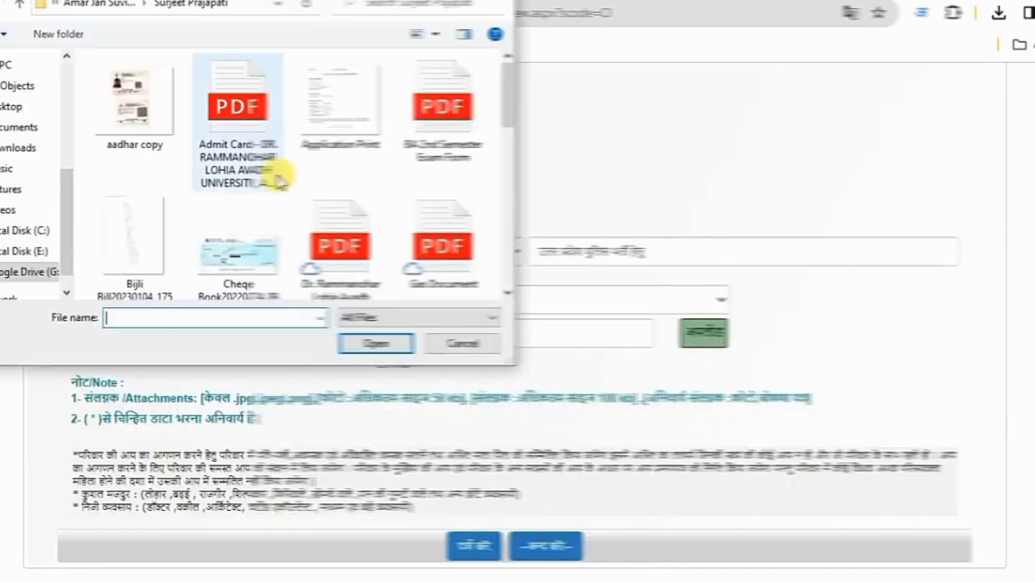
pyautogui.scroll(-2, 315, 170)
pyautogui.scroll(2, 232, 138)
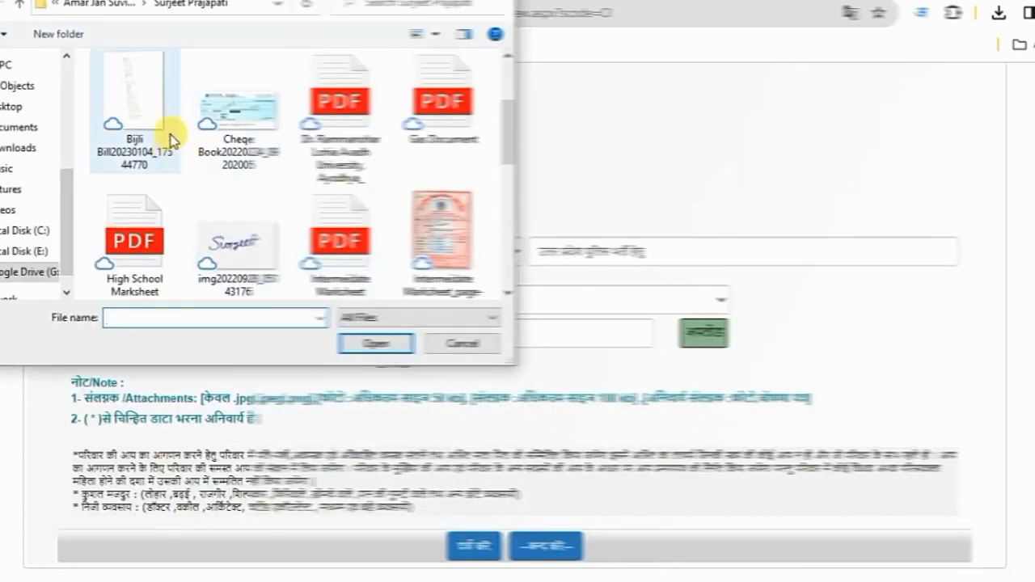
pyautogui.scroll(-5, 344, 148)
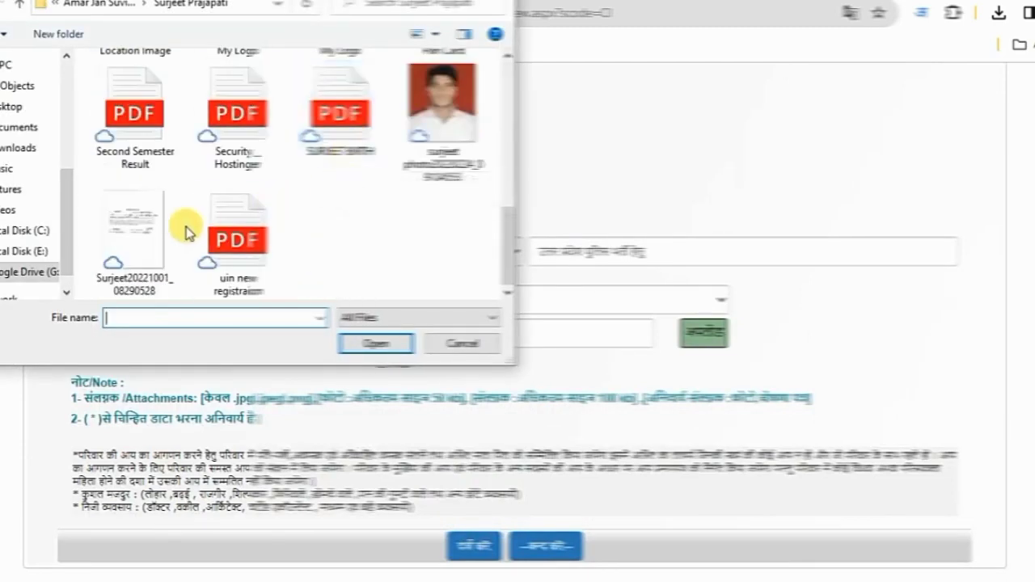
pyautogui.click(144, 222)
pyautogui.click(376, 343)
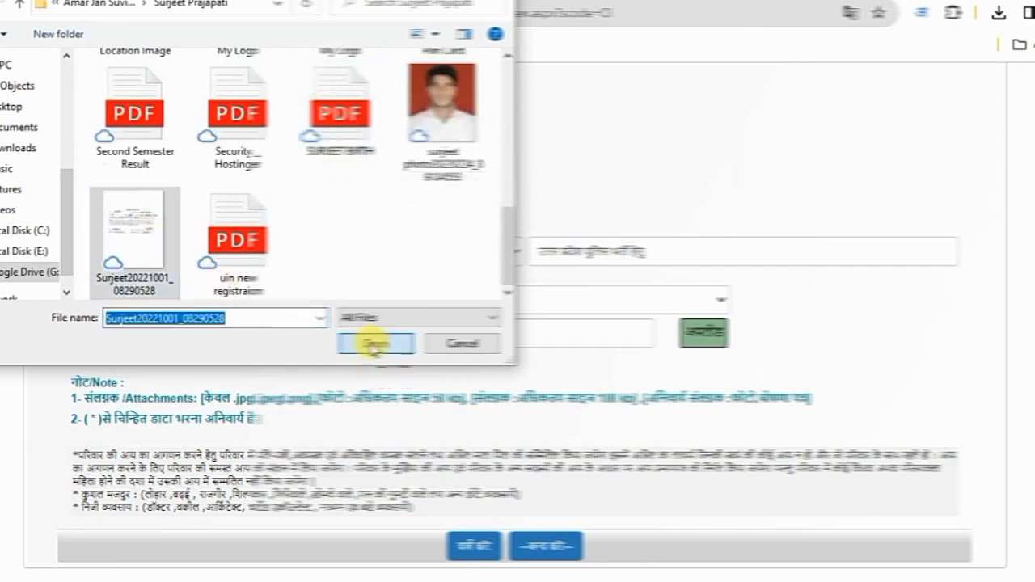
pyautogui.click(706, 338)
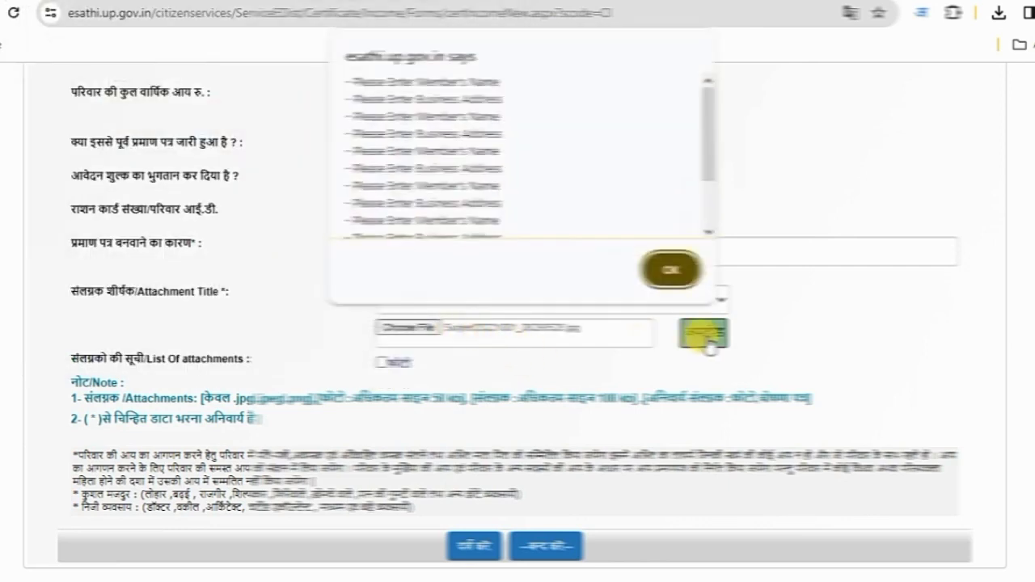
pyautogui.click(671, 268)
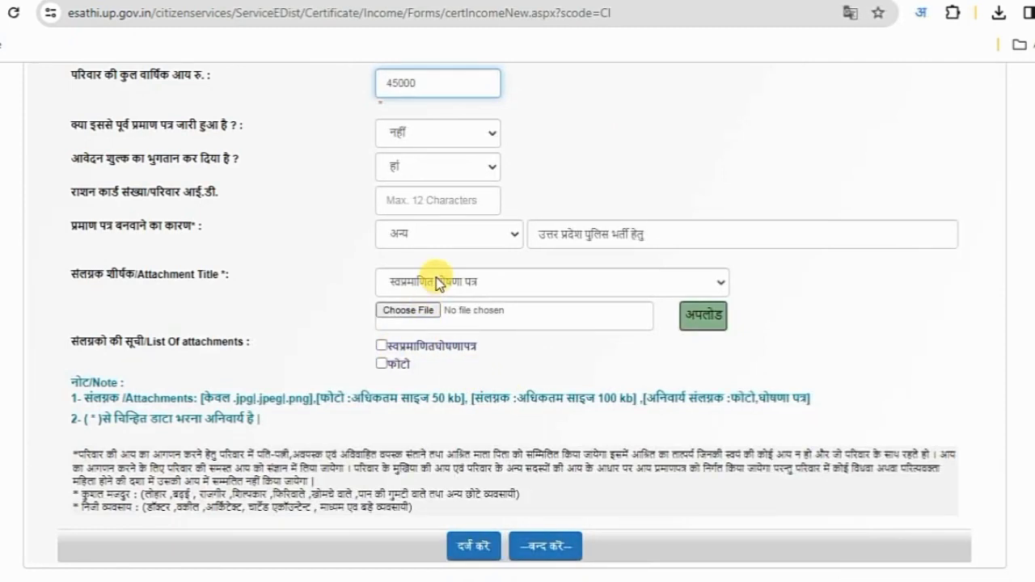
# Step: Choose अन्य as the attachment title on the income form and name the attachment आधार कार्ड
pyautogui.click(489, 284)
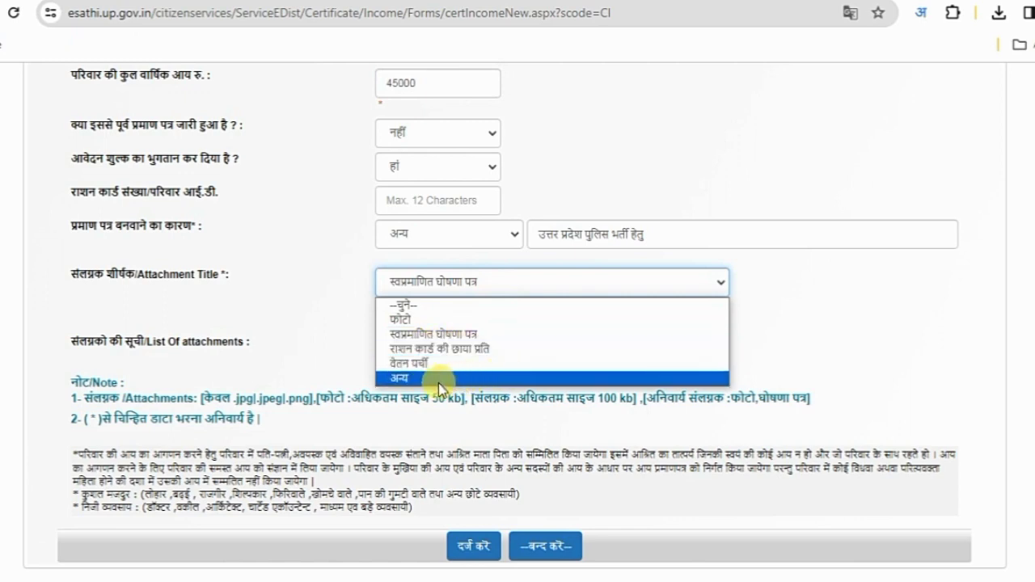
pyautogui.click(491, 379)
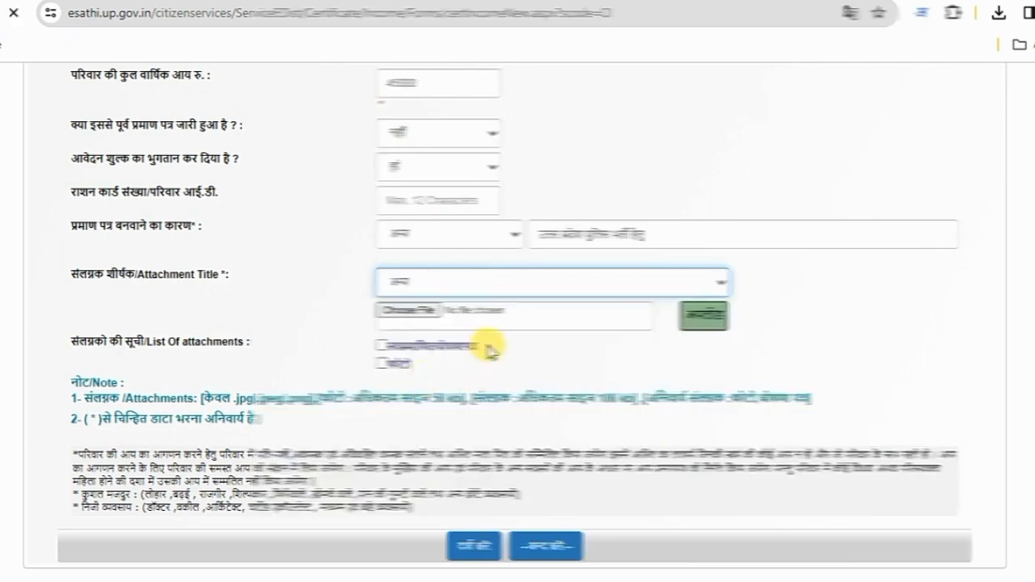
pyautogui.scroll(-5, 695, 409)
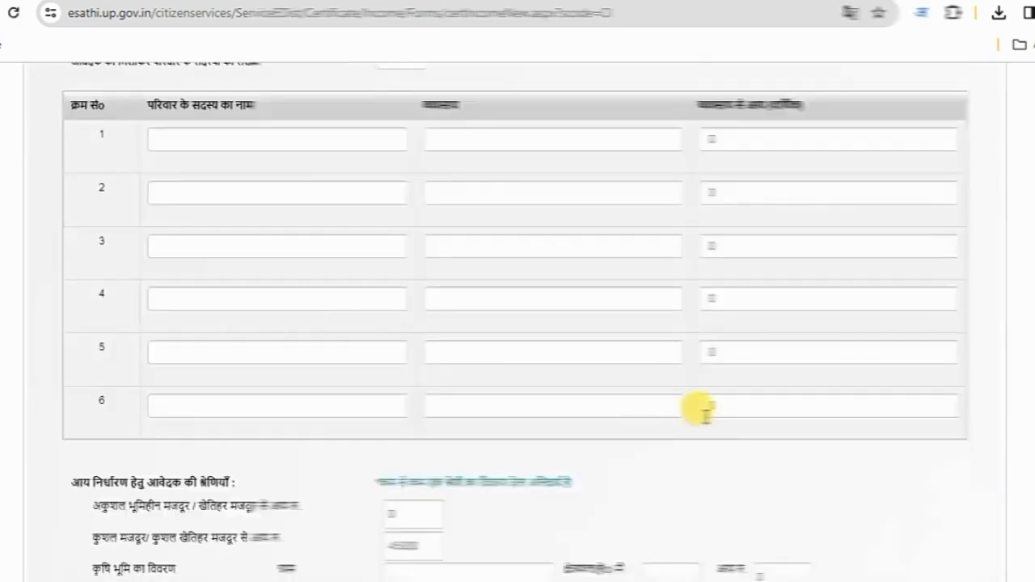
pyautogui.scroll(-10, 756, 392)
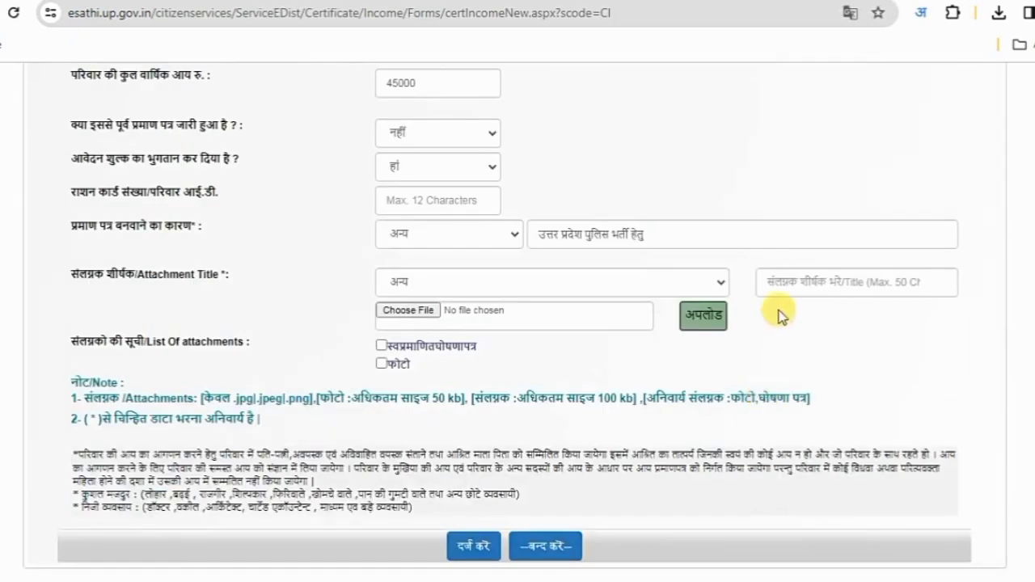
pyautogui.click(770, 281)
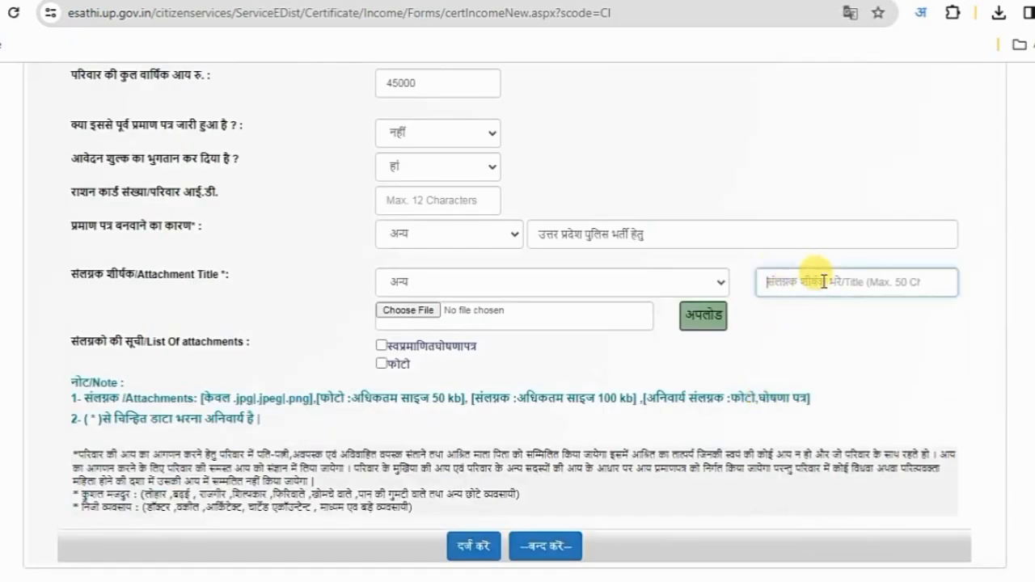
pyautogui.write('आधार')
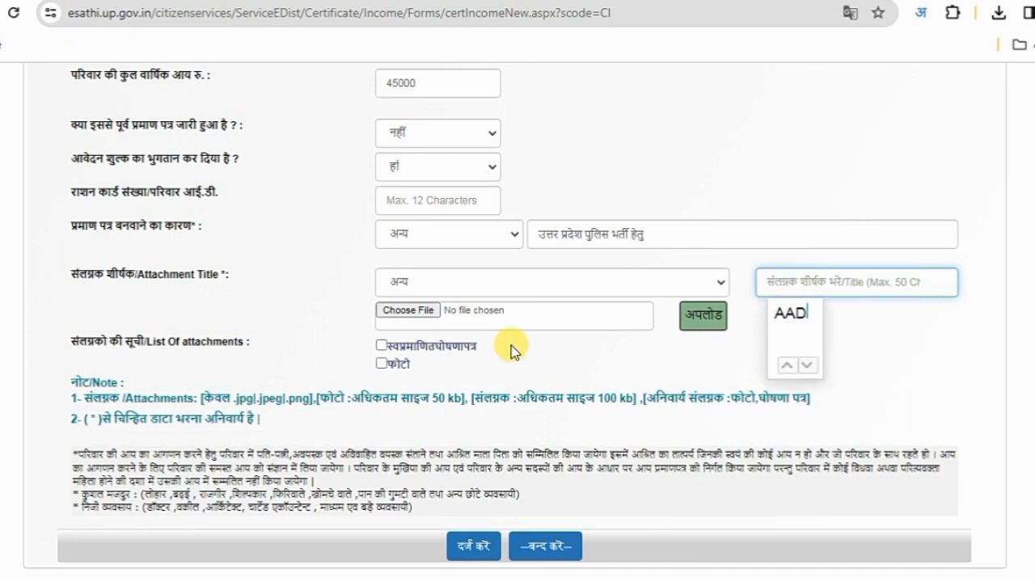
pyautogui.write(' card')
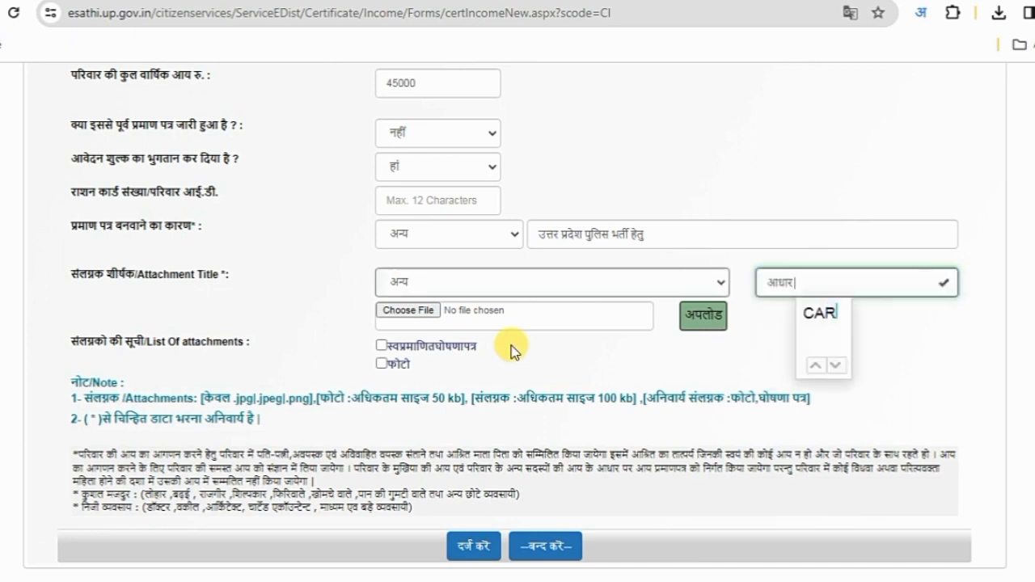
pyautogui.press('Return')
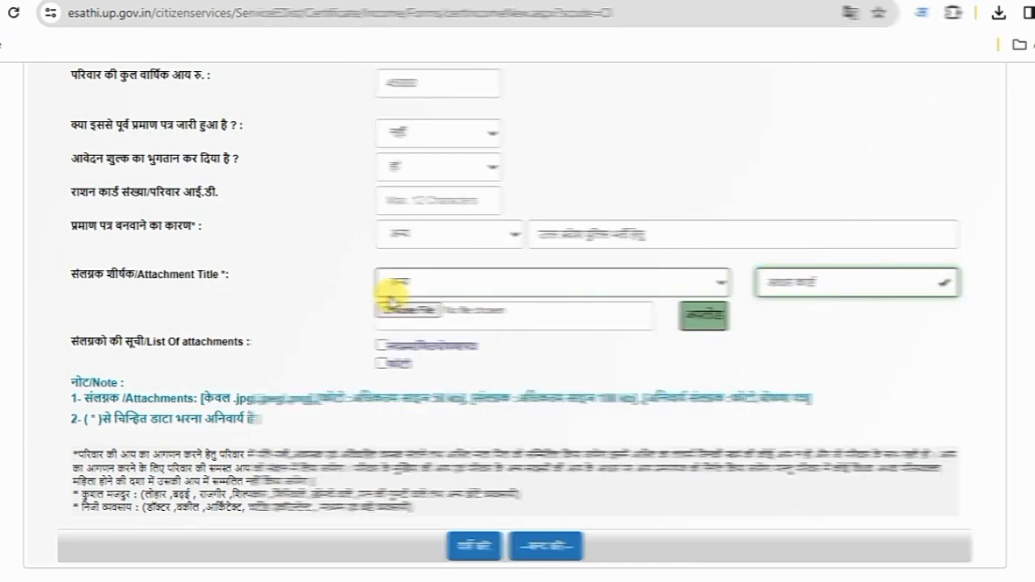
# Step: Upload the "aadhar copy" image as the आधार कार्ड attachment and accept the portal's alert
pyautogui.click(408, 310)
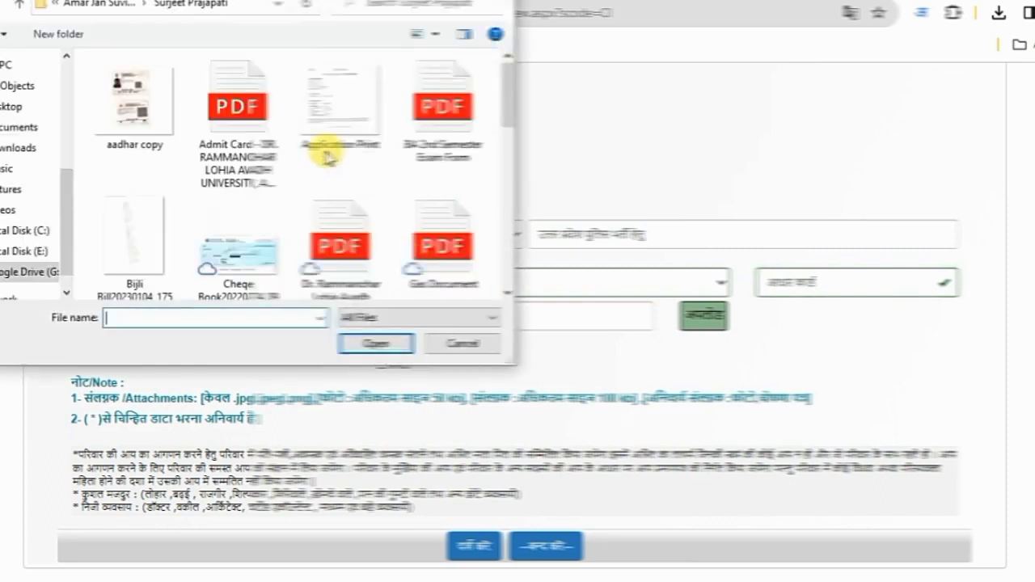
pyautogui.scroll(-2, 323, 145)
pyautogui.scroll(2, 270, 152)
pyautogui.click(141, 97)
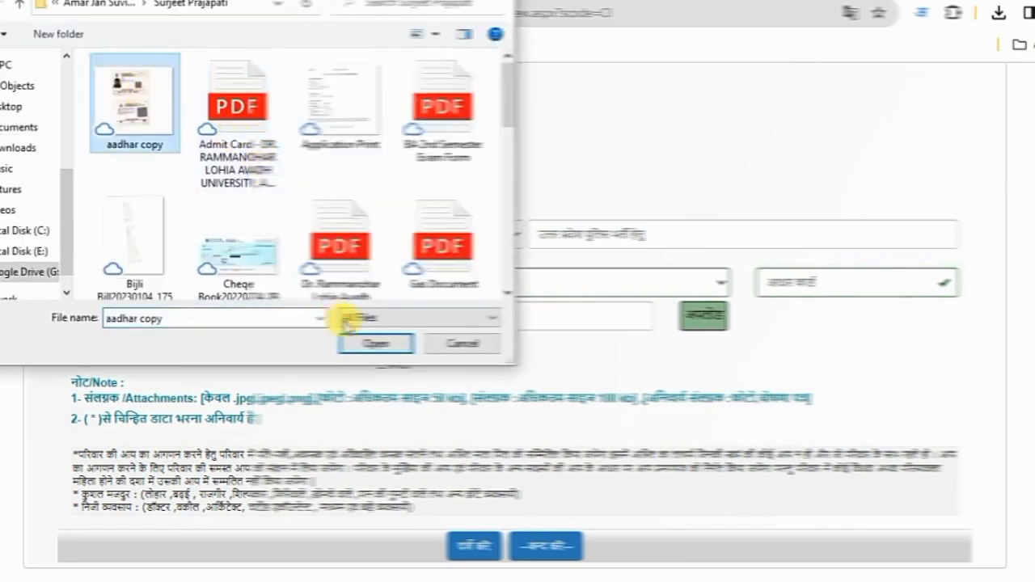
pyautogui.click(376, 343)
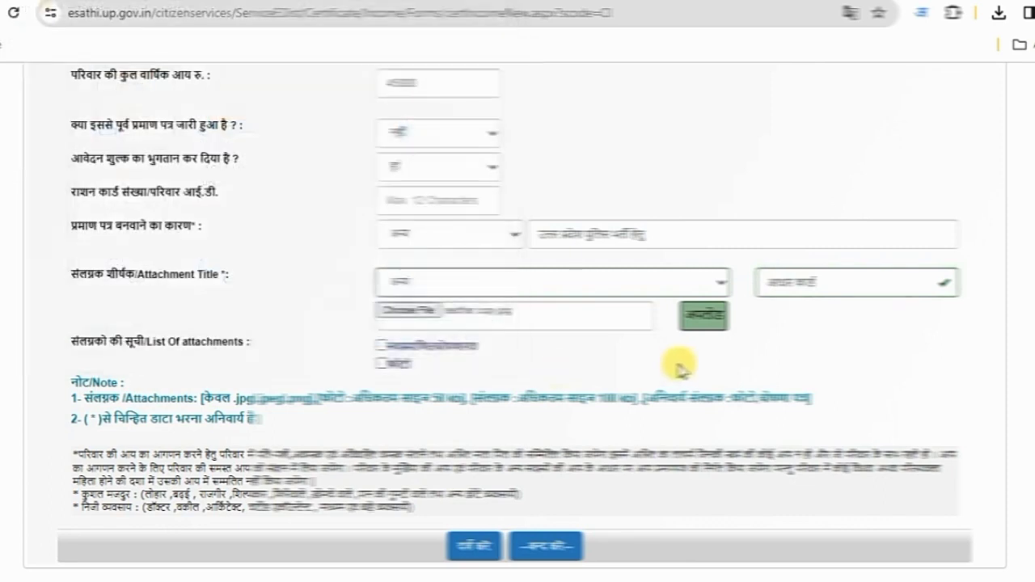
pyautogui.click(705, 315)
pyautogui.click(670, 268)
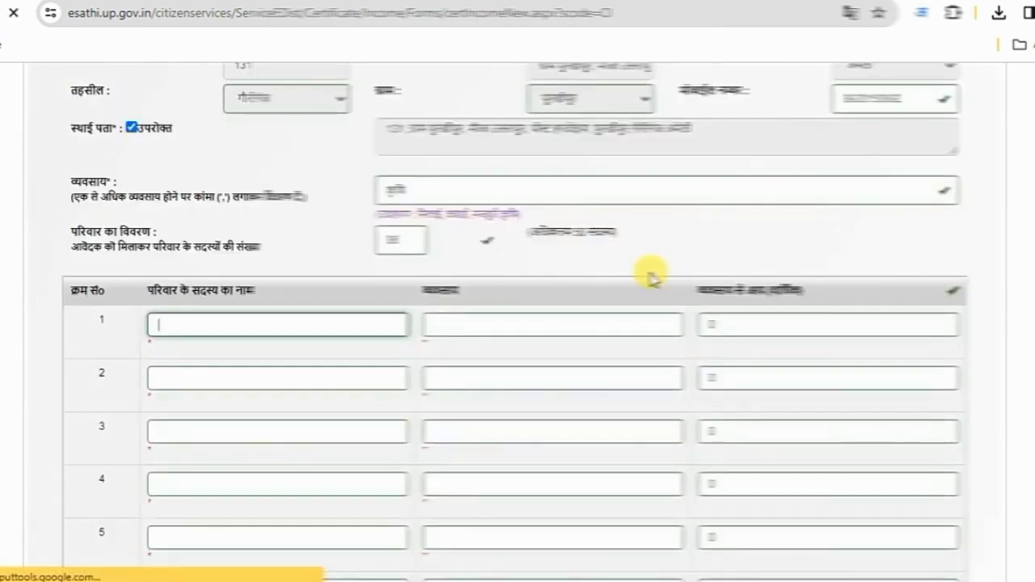
pyautogui.scroll(-15, 651, 278)
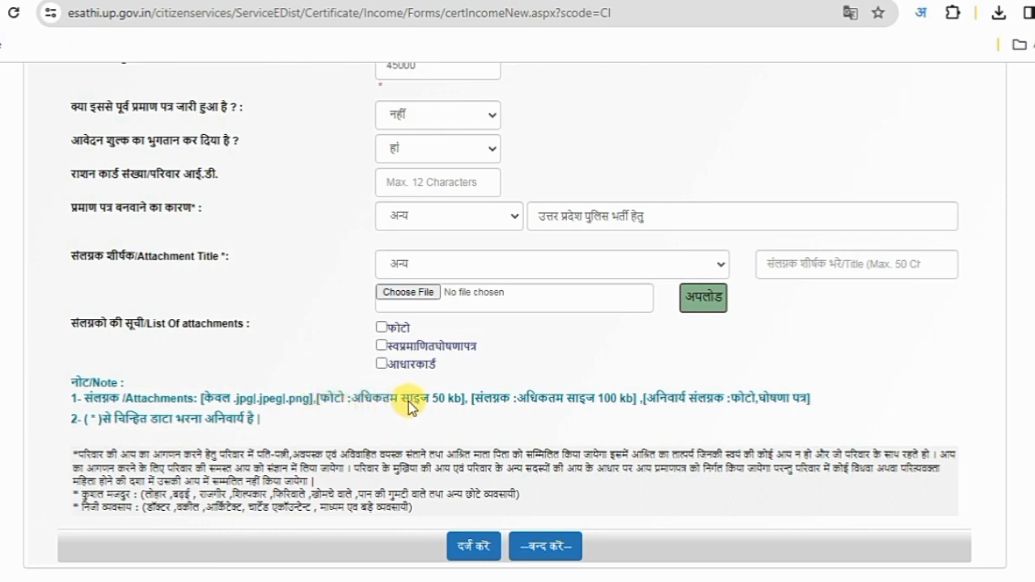
# Step: Examine the note on allowed file formats, maximum photo and attachment sizes, and mandatory attachments
pyautogui.tripleClick(453, 396)
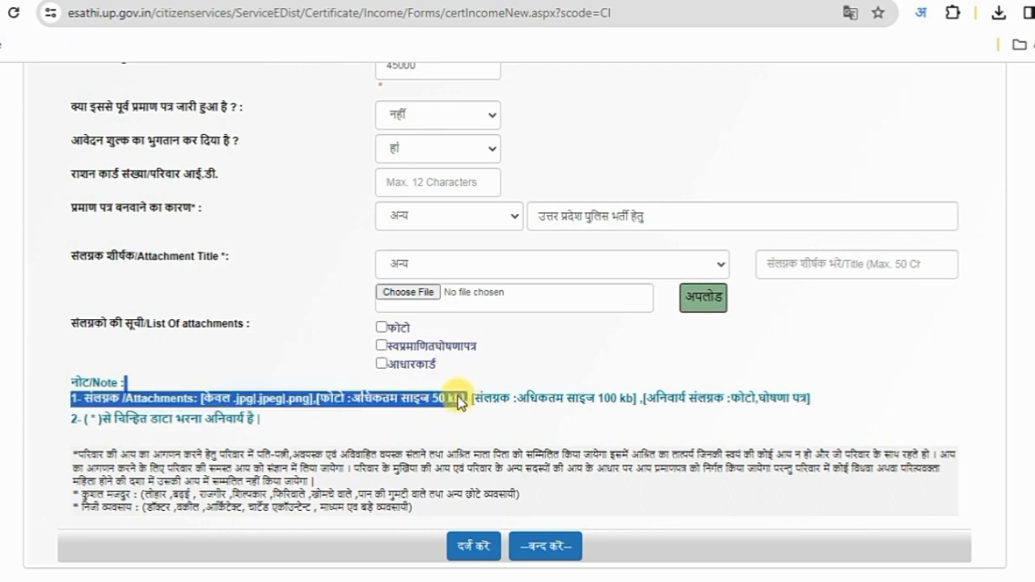
pyautogui.click(419, 434)
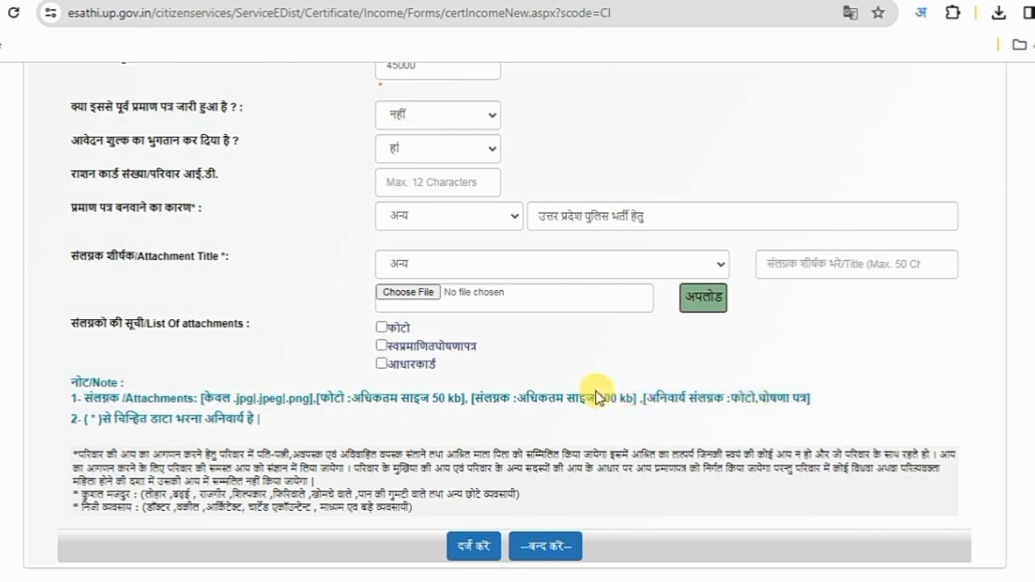
pyautogui.tripleClick(642, 397)
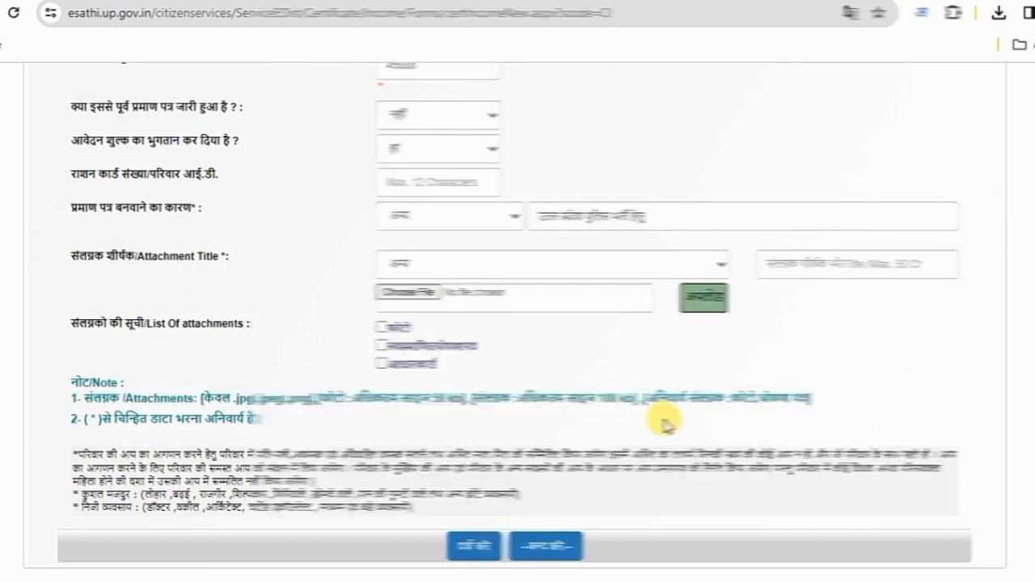
# Step: Review the filled income certificate form from the applicant details to the attachments, submit it and accept the alert
pyautogui.scroll(20, 408, 401)
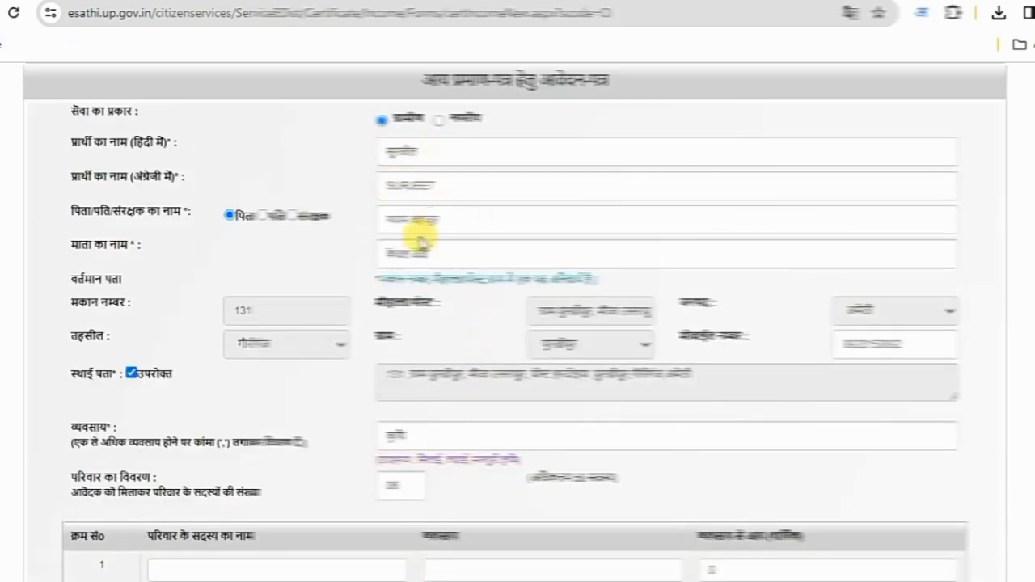
pyautogui.scroll(-3, 639, 496)
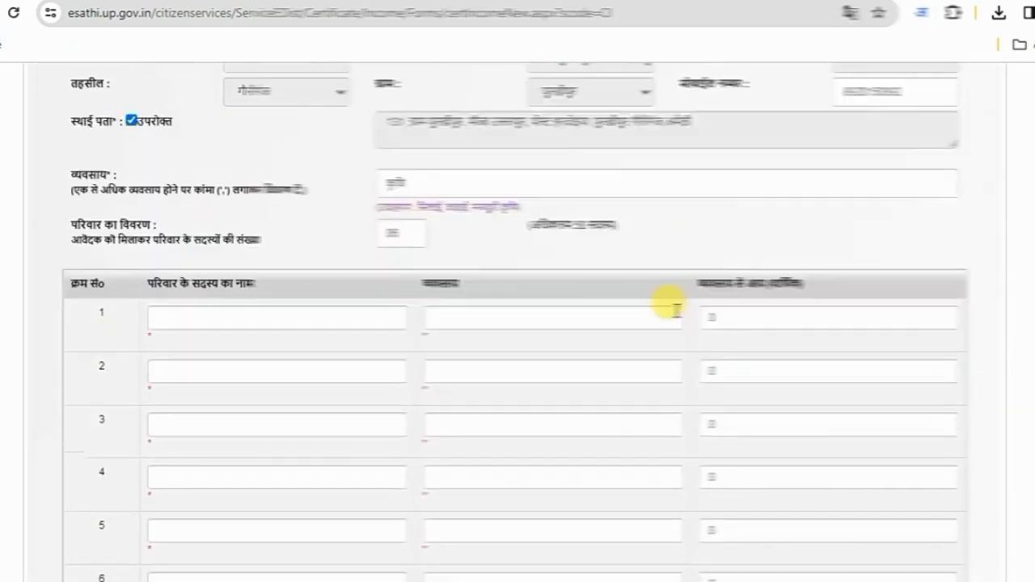
pyautogui.scroll(-15, 668, 316)
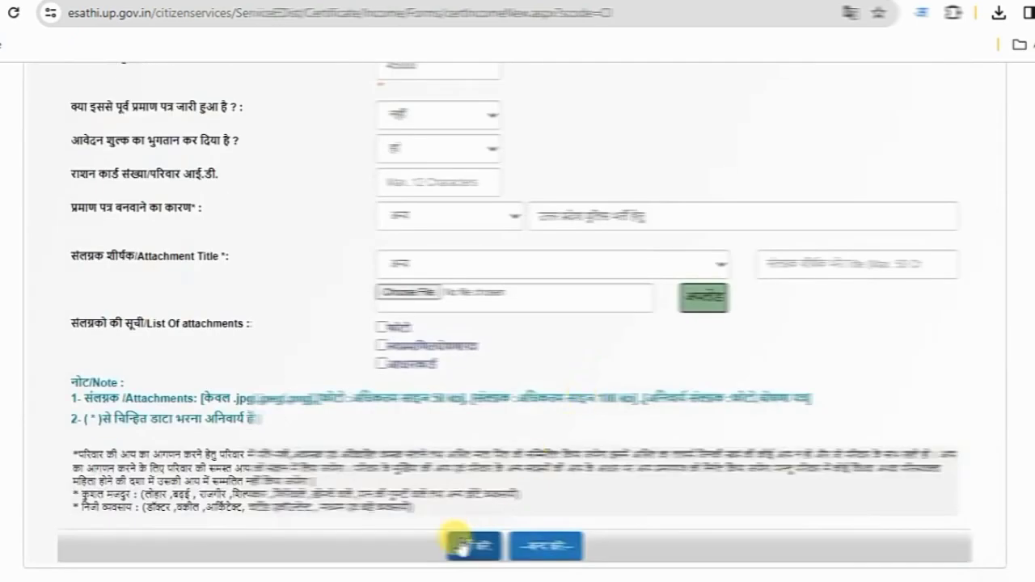
pyautogui.click(476, 548)
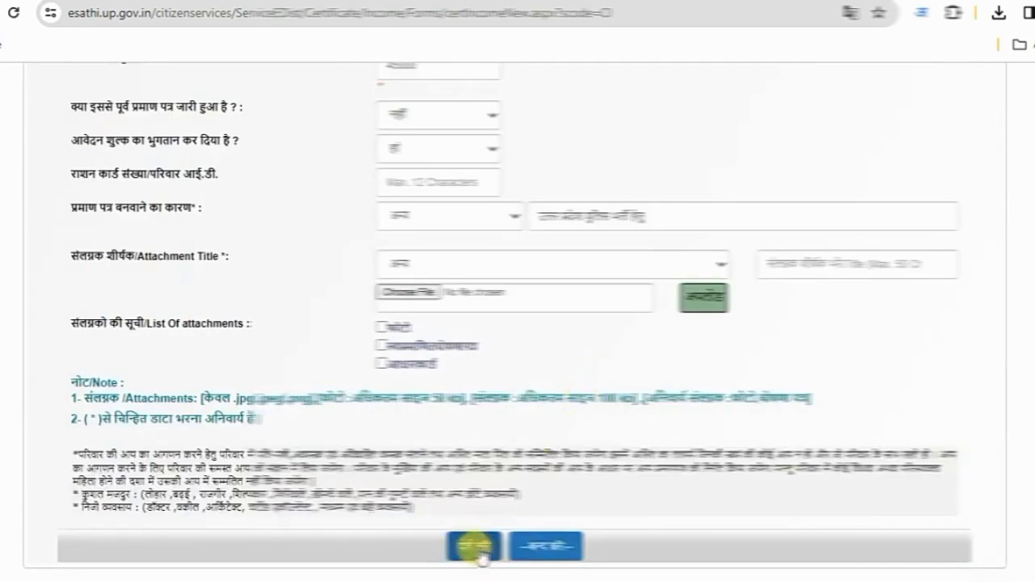
pyautogui.click(668, 271)
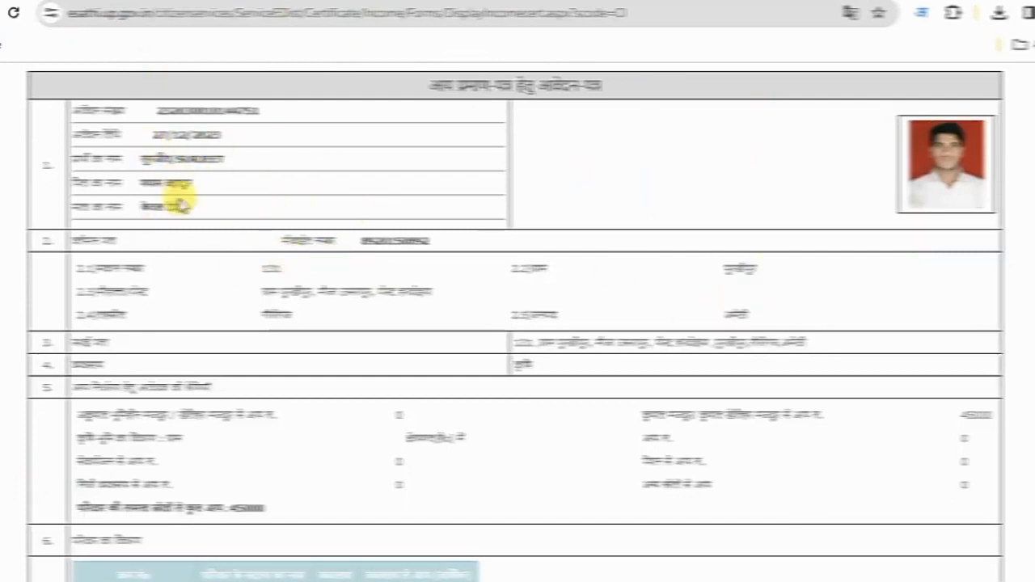
# Step: Continue from the saved application to the service fee payment, submit the prefilled application number and proceed with the payment
pyautogui.scroll(-1, 471, 321)
pyautogui.scroll(-10, 472, 321)
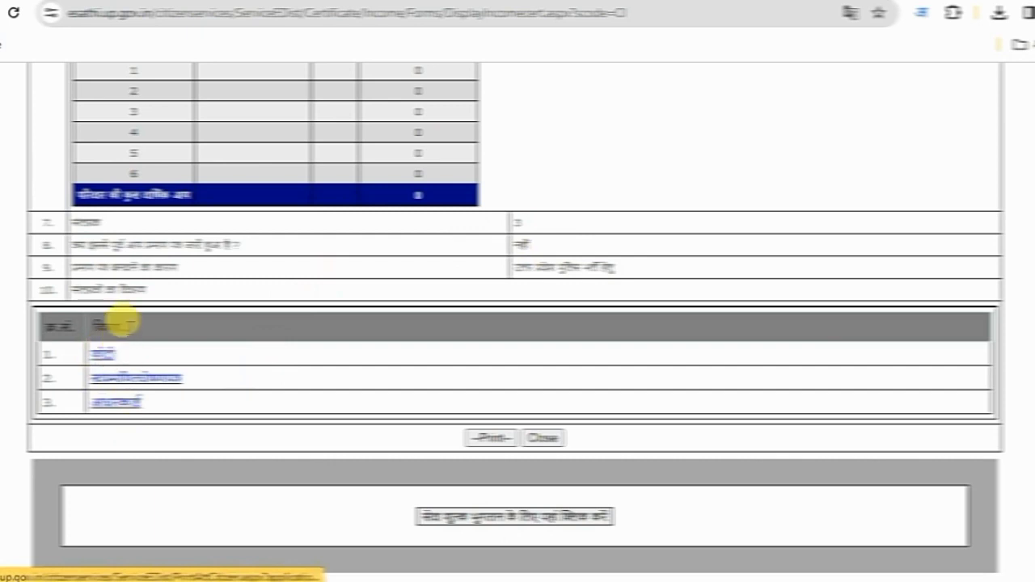
pyautogui.click(508, 524)
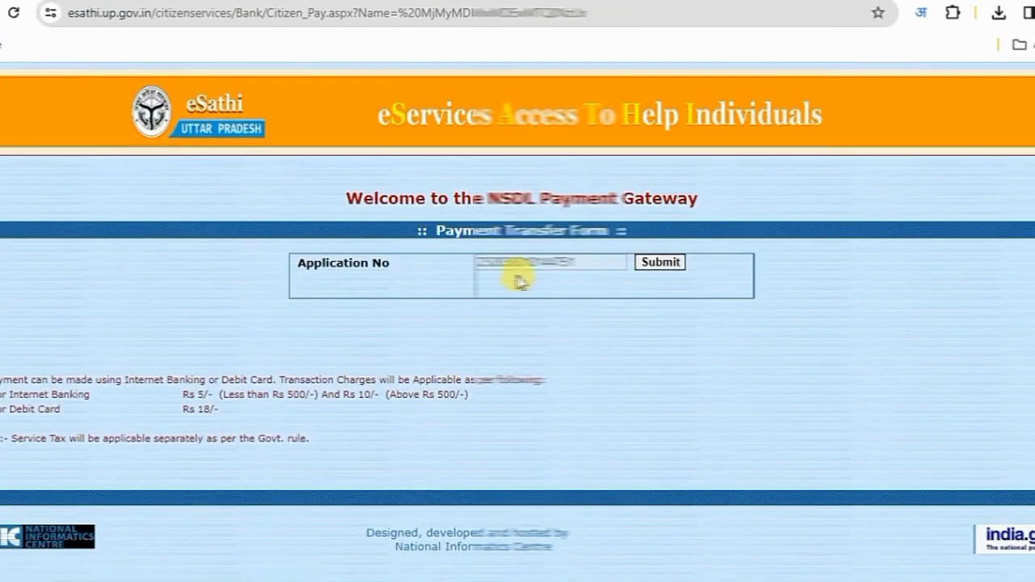
pyautogui.doubleClick(508, 263)
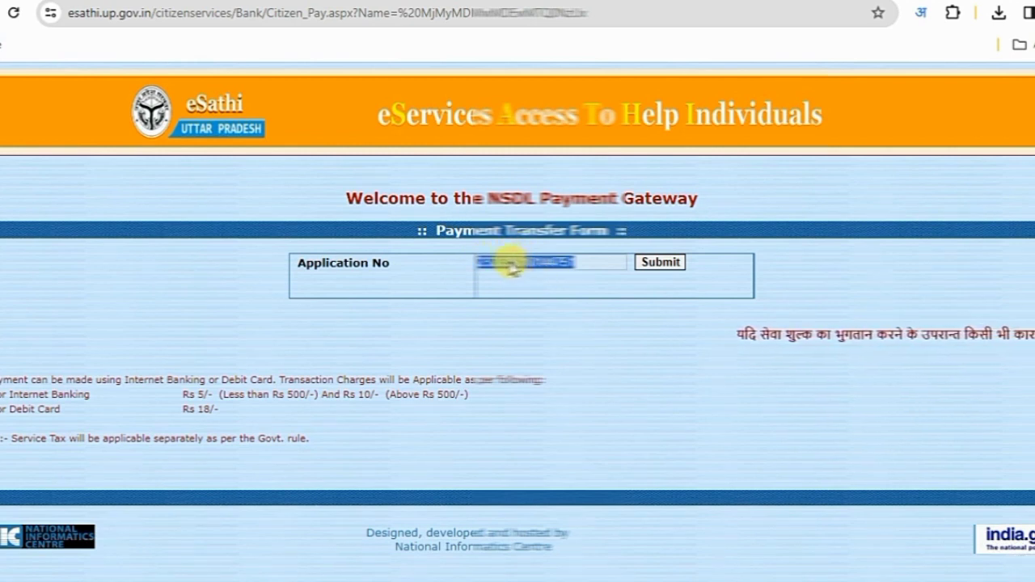
pyautogui.click(656, 265)
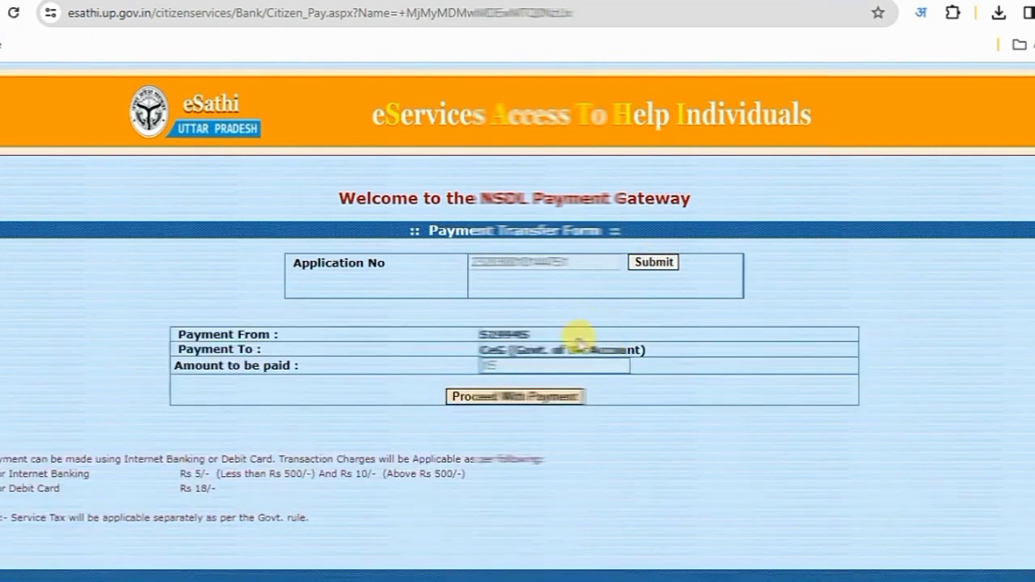
pyautogui.click(549, 394)
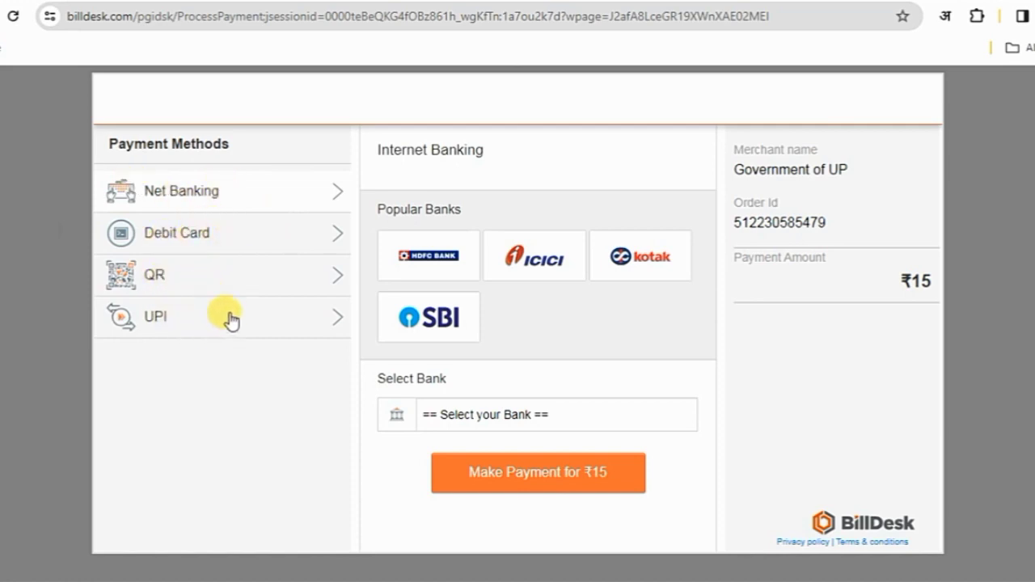
# Step: Select QR as the payment method with BHIM UPI and start the ₹15 payment
pyautogui.click(166, 281)
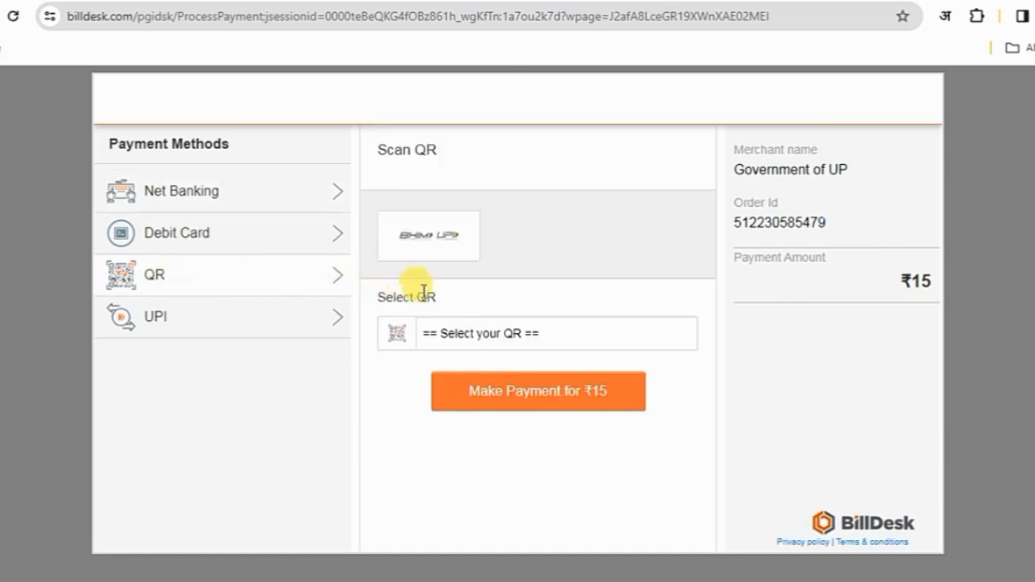
pyautogui.click(485, 338)
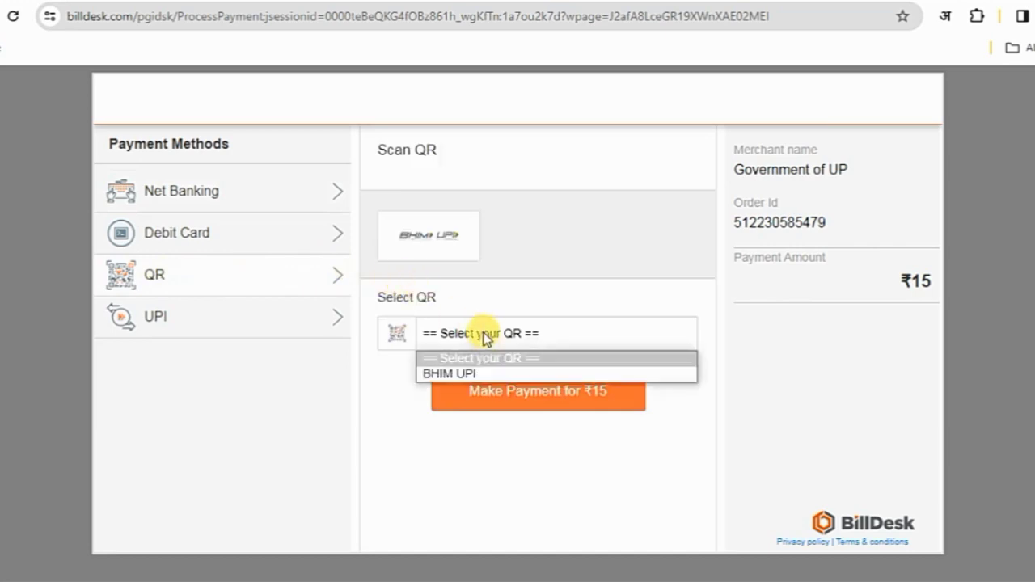
pyautogui.click(459, 375)
pyautogui.click(497, 397)
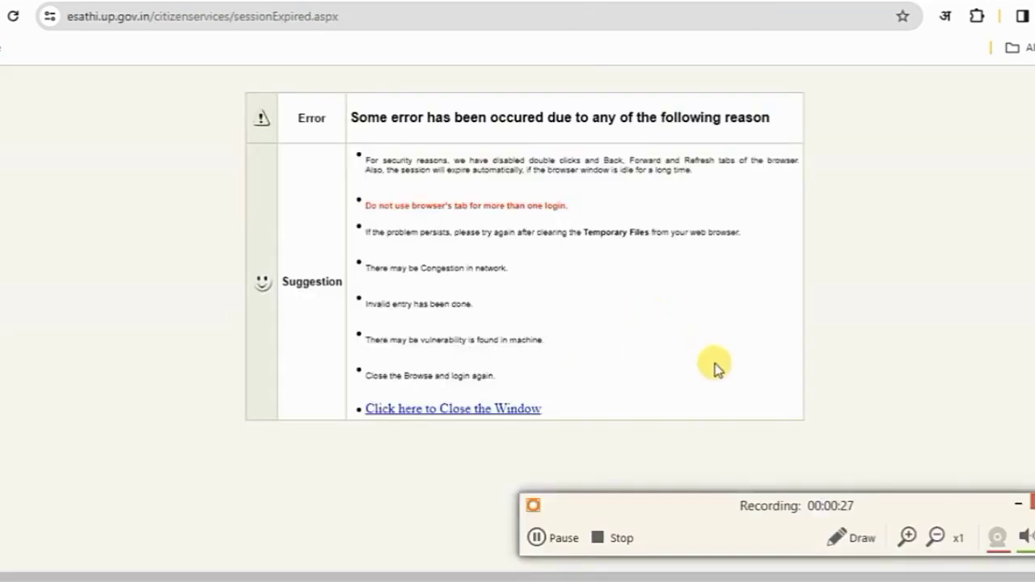
# Step: Close the expired session page and sign in to e-Sathi again through सिटिजन लॉगिन on e-District UP, using the saved credentials and security code
pyautogui.click(1017, 509)
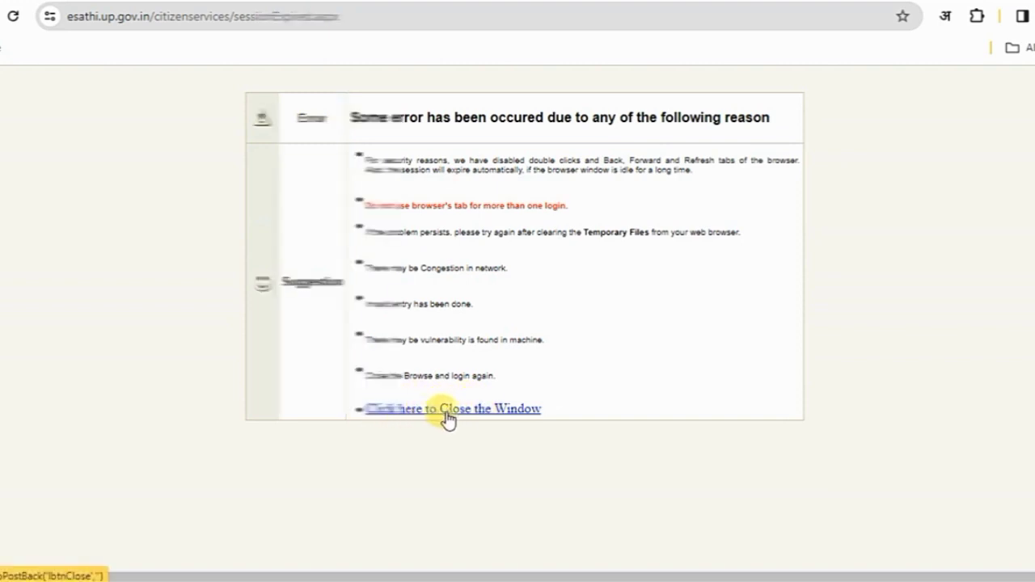
pyautogui.click(459, 412)
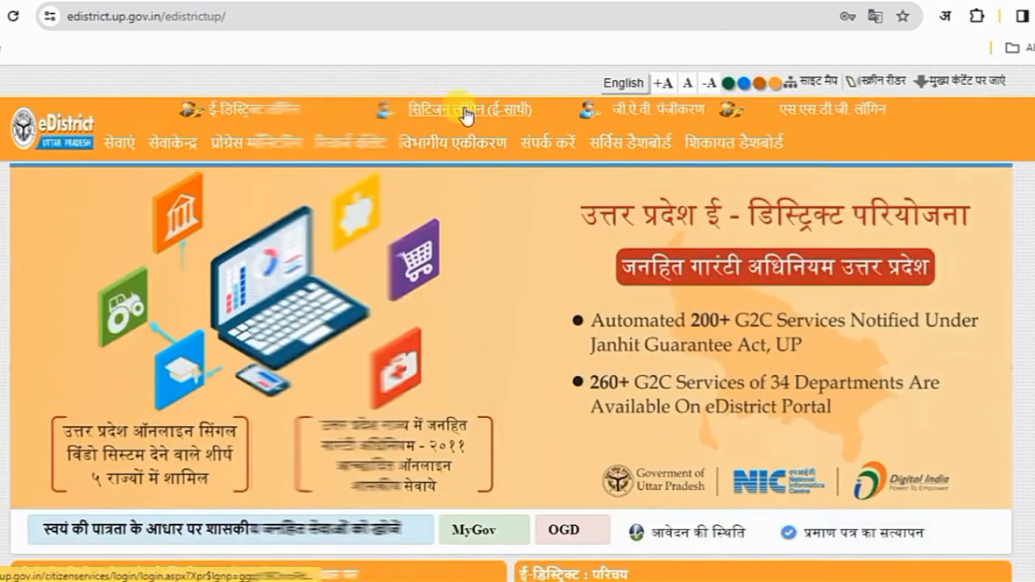
pyautogui.click(462, 110)
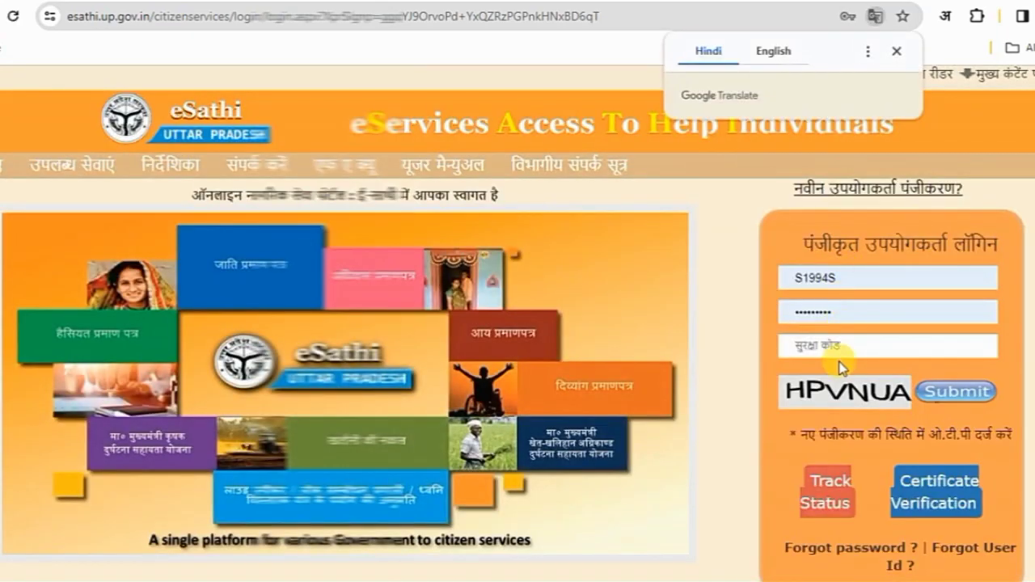
pyautogui.click(941, 393)
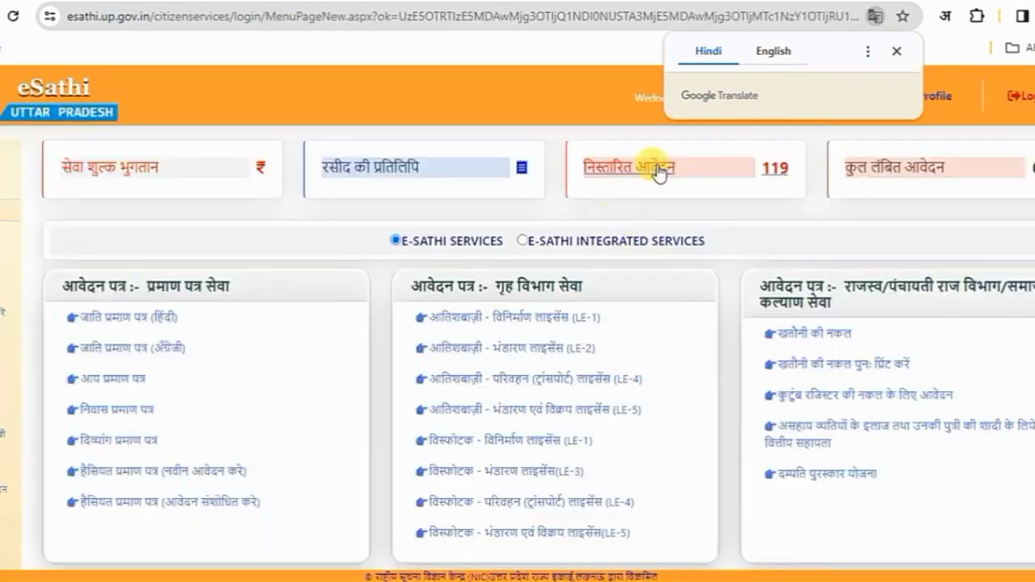
# Step: Dismiss the translation prompt and open the list of pending applications under कुल लंबित आवेदन
pyautogui.click(895, 50)
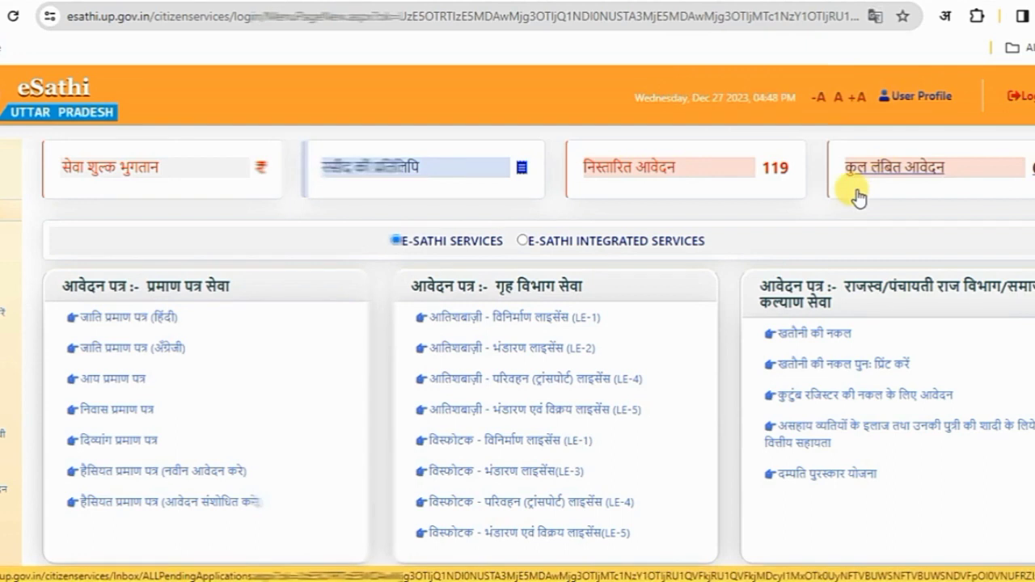
pyautogui.click(904, 172)
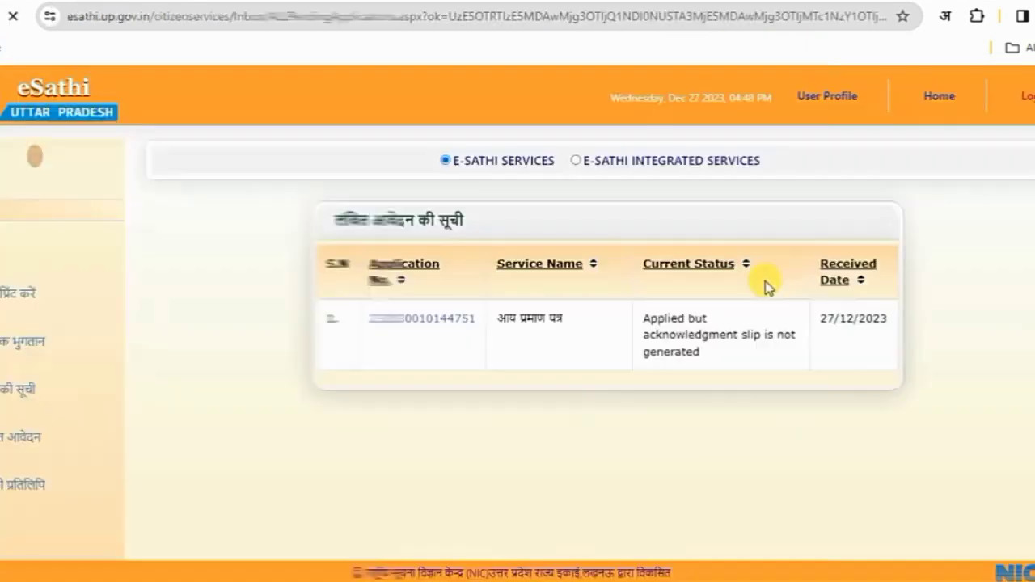
# Step: Review the pending आय प्रमाण पत्र entry's received date and service name, and copy its application number
pyautogui.moveTo(803, 319); pyautogui.dragTo(874, 320)
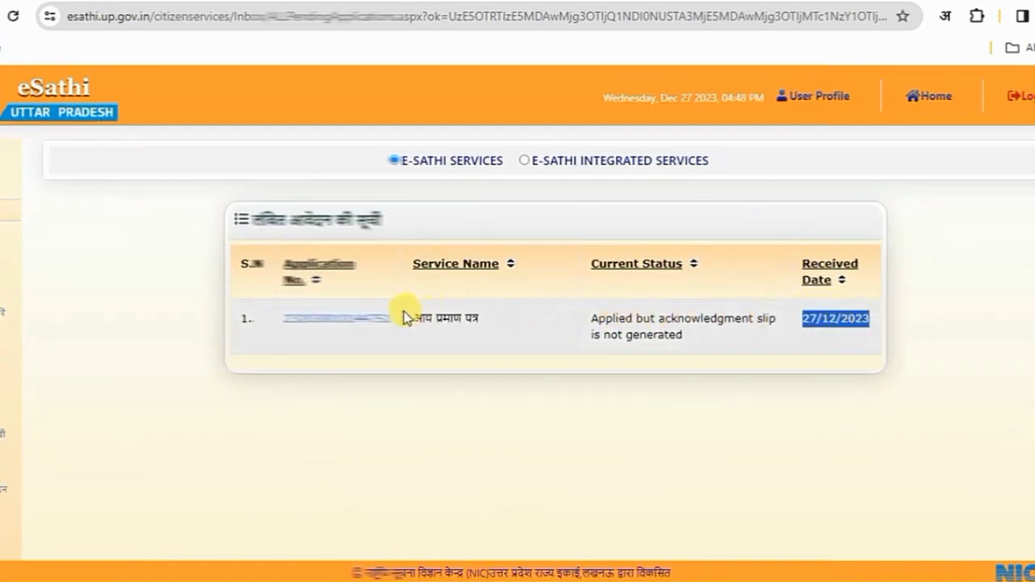
pyautogui.moveTo(409, 317); pyautogui.dragTo(482, 319)
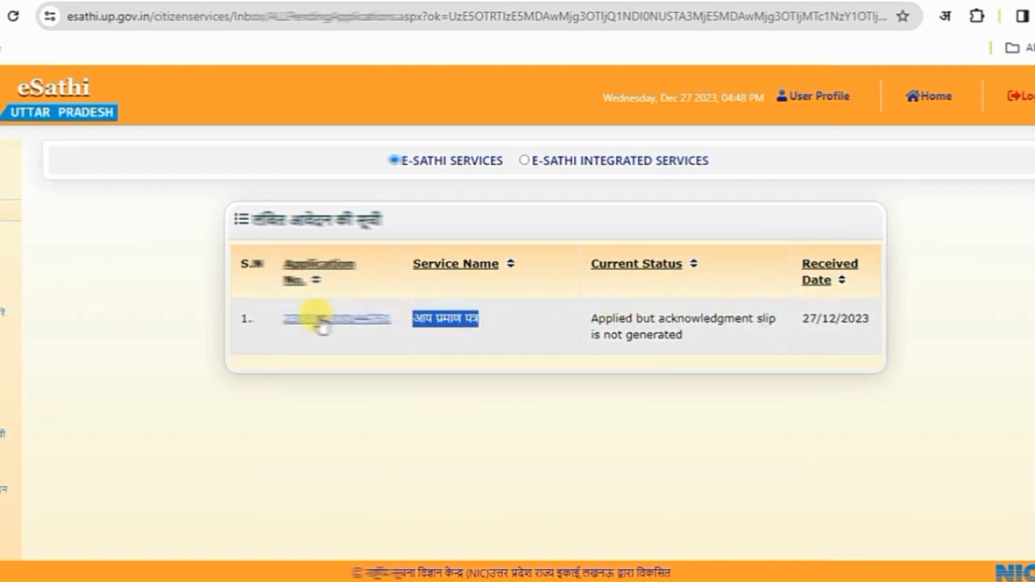
pyautogui.moveTo(270, 314); pyautogui.dragTo(395, 320)
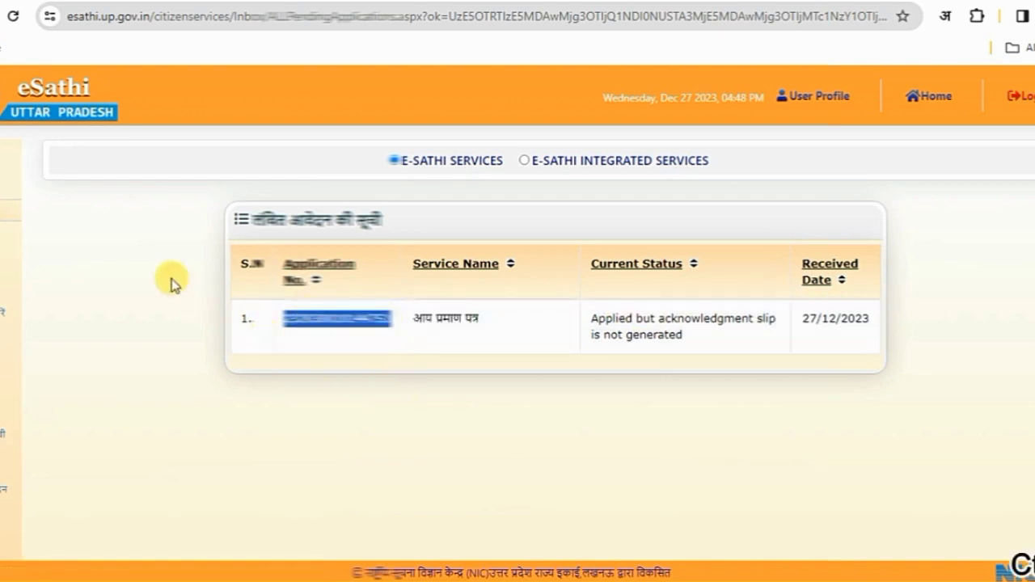
pyautogui.hotkey('ctrl', 'c')
# Step: Return to the e-Sathi home page, review the missing acknowledgement slip notice, open the service fee payment form and enter the copied application number
pyautogui.click(935, 97)
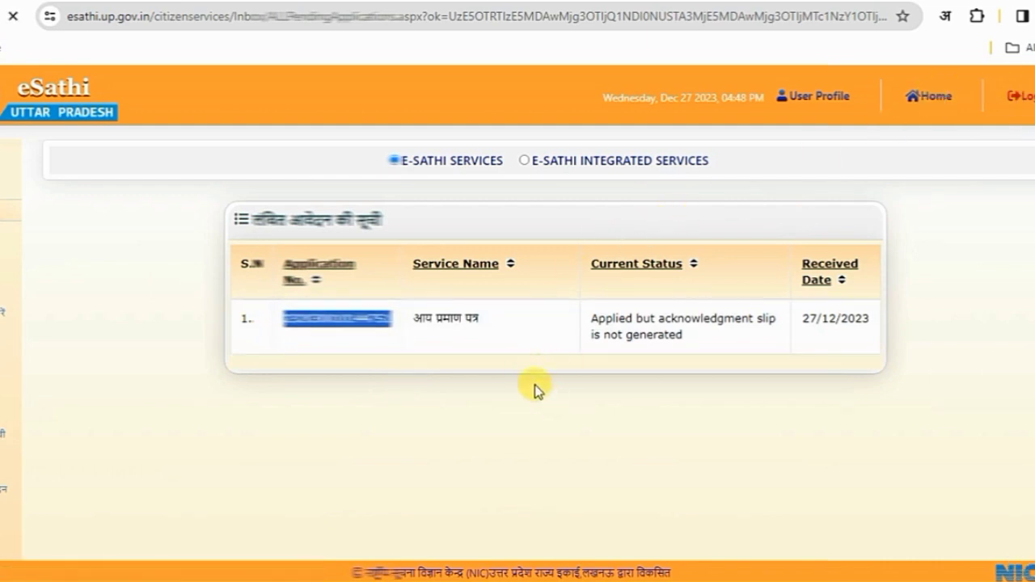
pyautogui.scroll(-3, 493, 437)
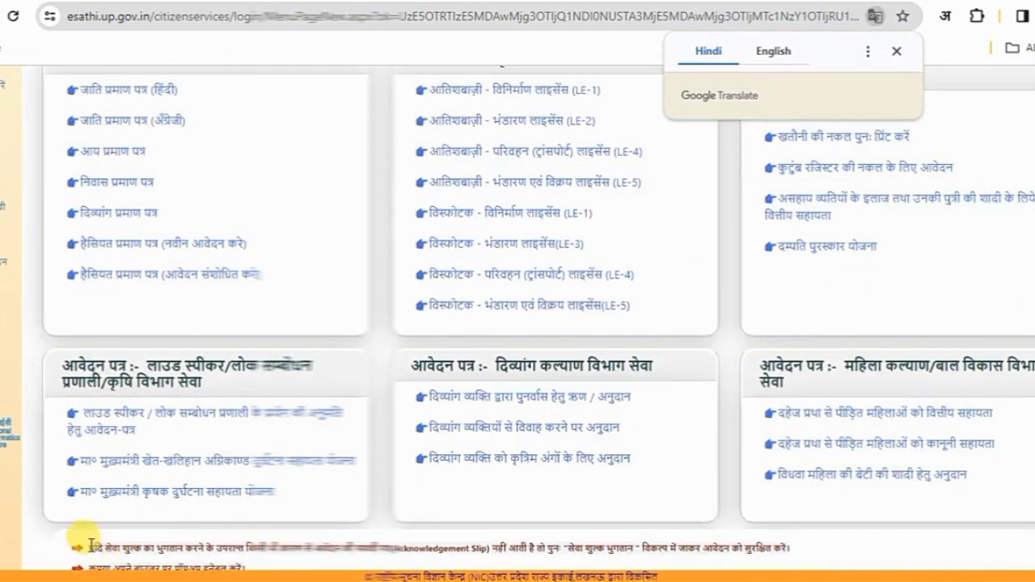
pyautogui.moveTo(91, 546); pyautogui.dragTo(795, 556)
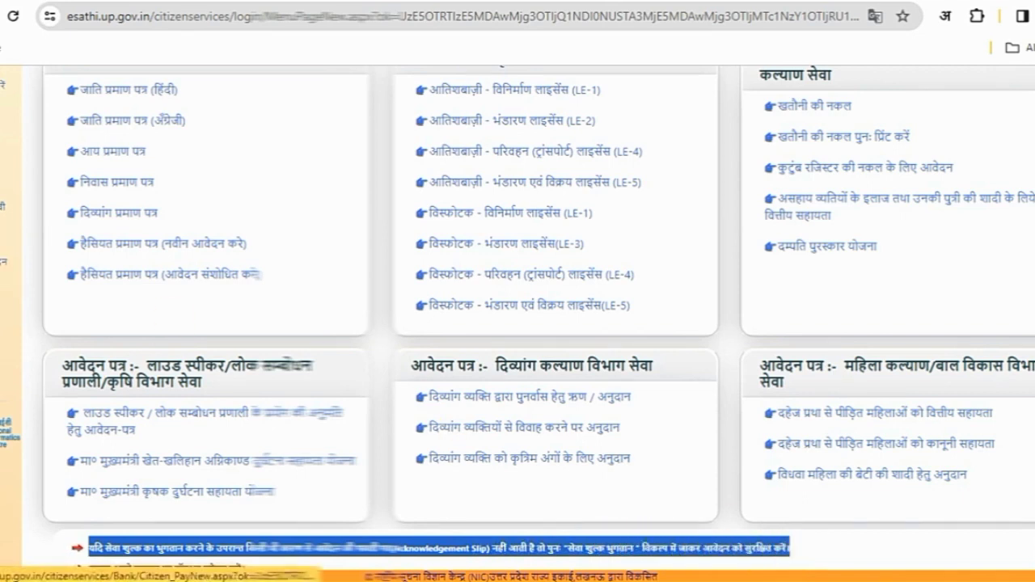
pyautogui.click(202, 570)
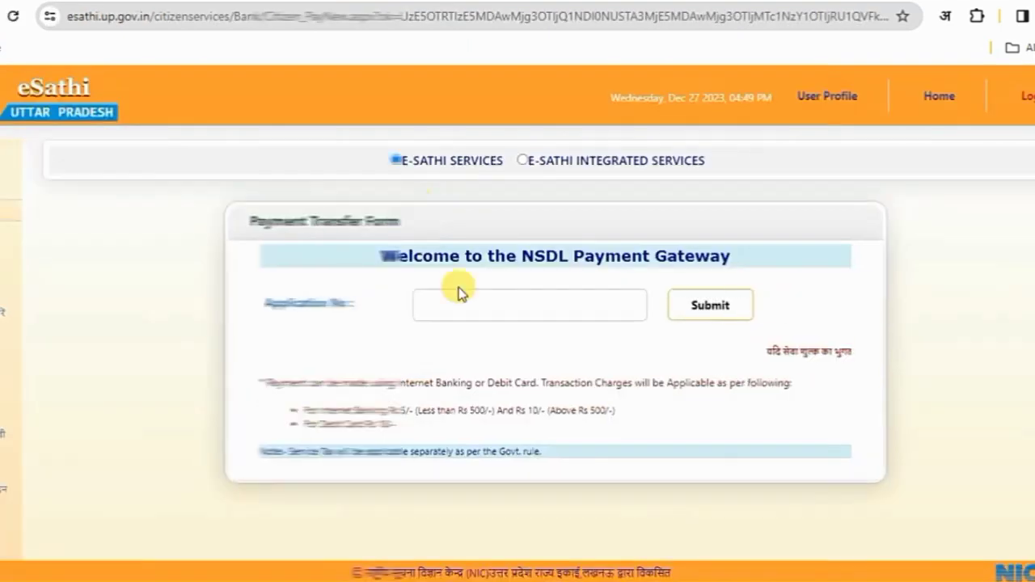
pyautogui.click(483, 314)
pyautogui.hotkey('ctrl', 'v')
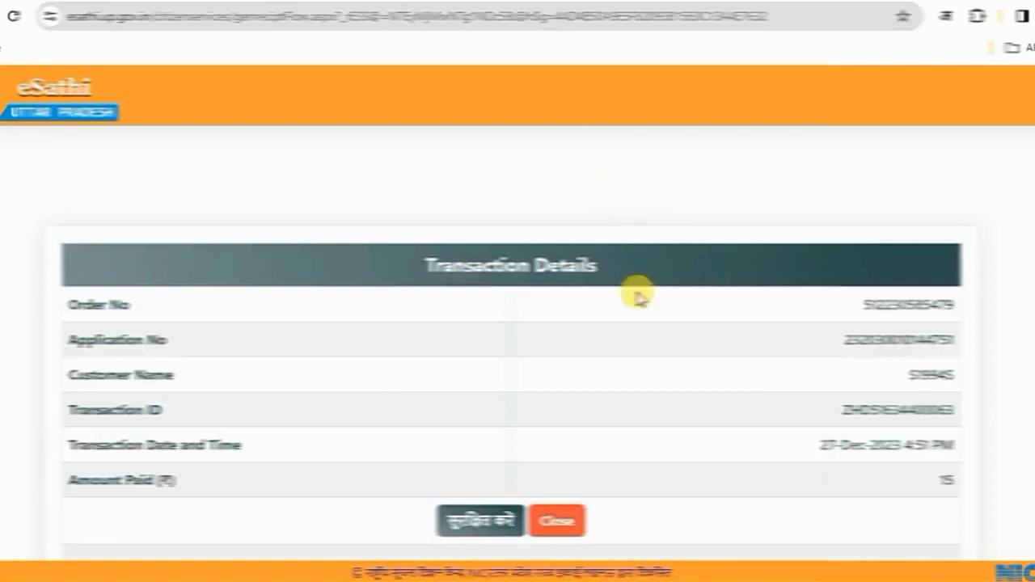
# Step: Save the paid transaction to generate the acknowledgement slip, and close the slip after checking its title and application number
pyautogui.click(479, 522)
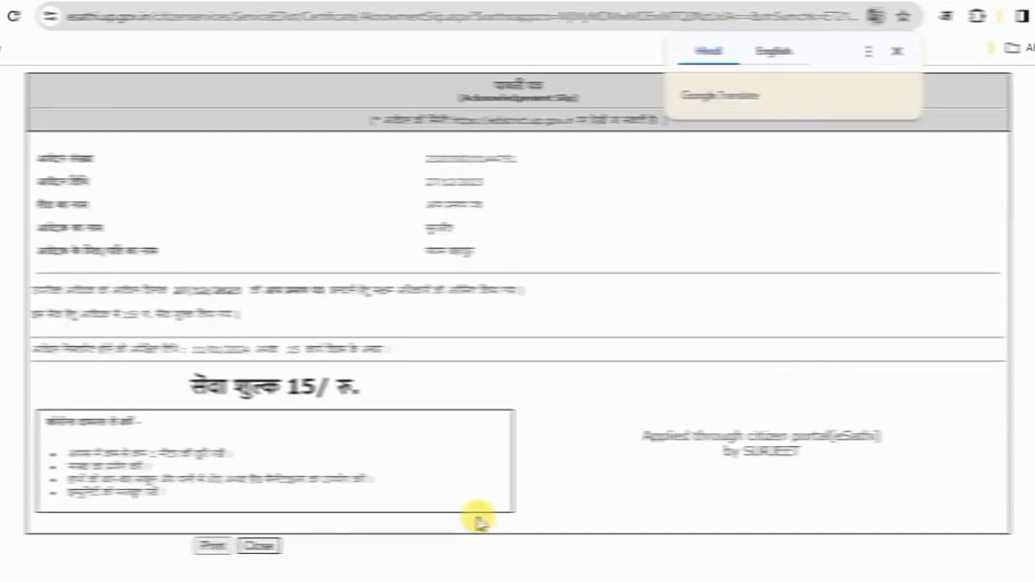
pyautogui.click(895, 51)
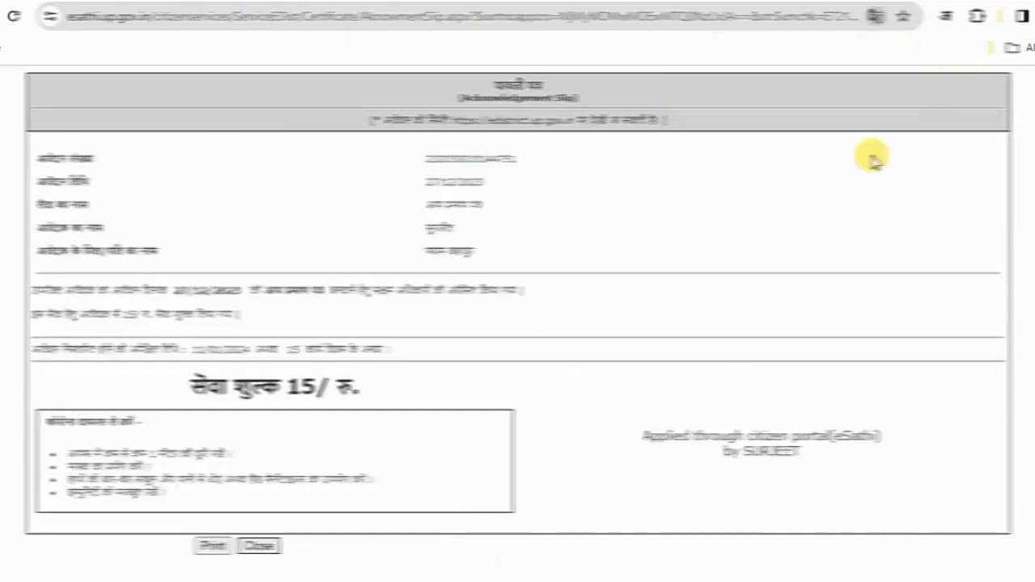
pyautogui.moveTo(457, 95); pyautogui.dragTo(594, 105)
pyautogui.click(627, 228)
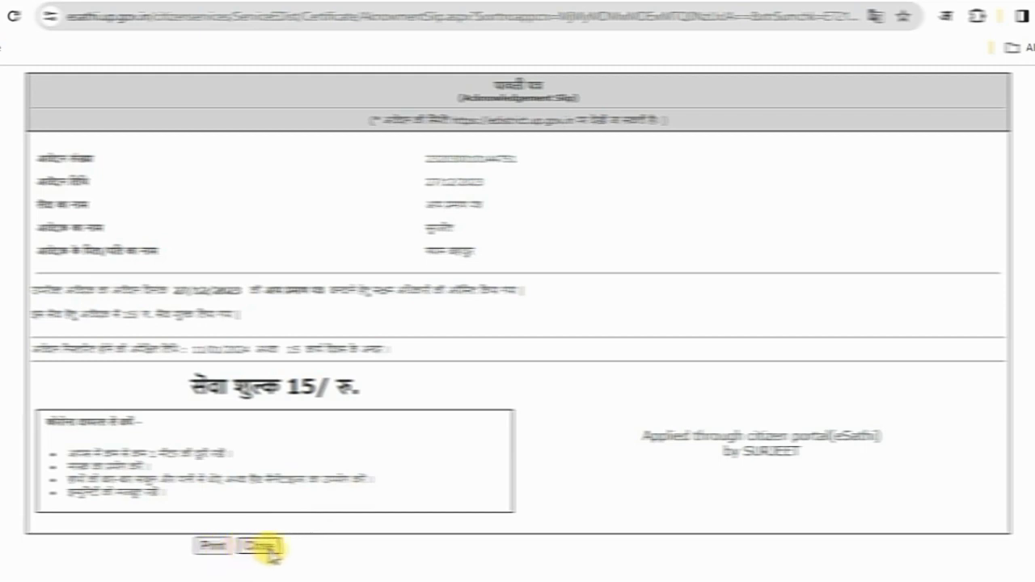
pyautogui.moveTo(429, 151); pyautogui.dragTo(532, 160)
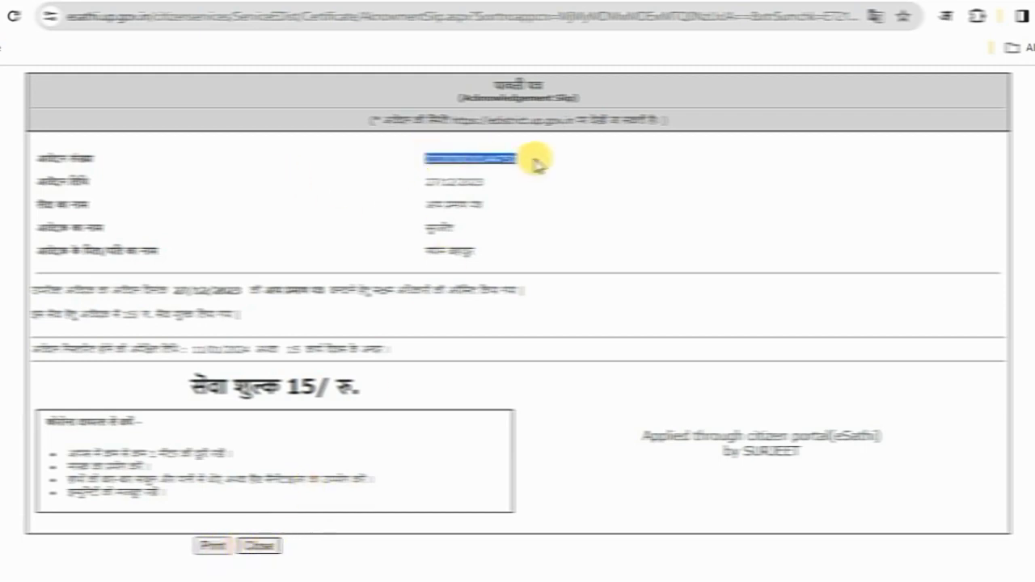
pyautogui.click(260, 547)
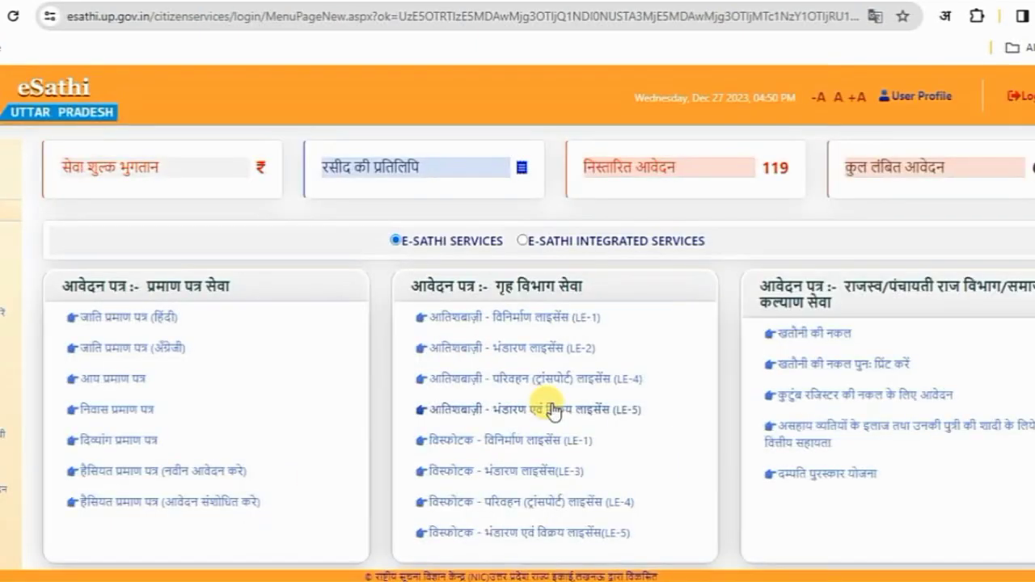